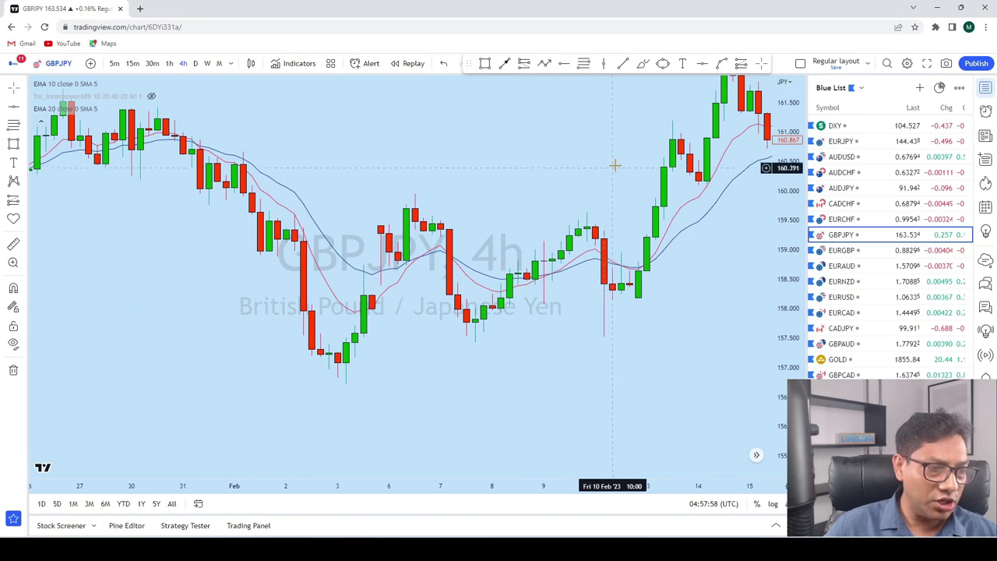
Step: Start a bar replay of the GBPJPY 4-hour chart at the 10 February 2023 candle with the long lower wick
click(427, 64)
click(595, 339)
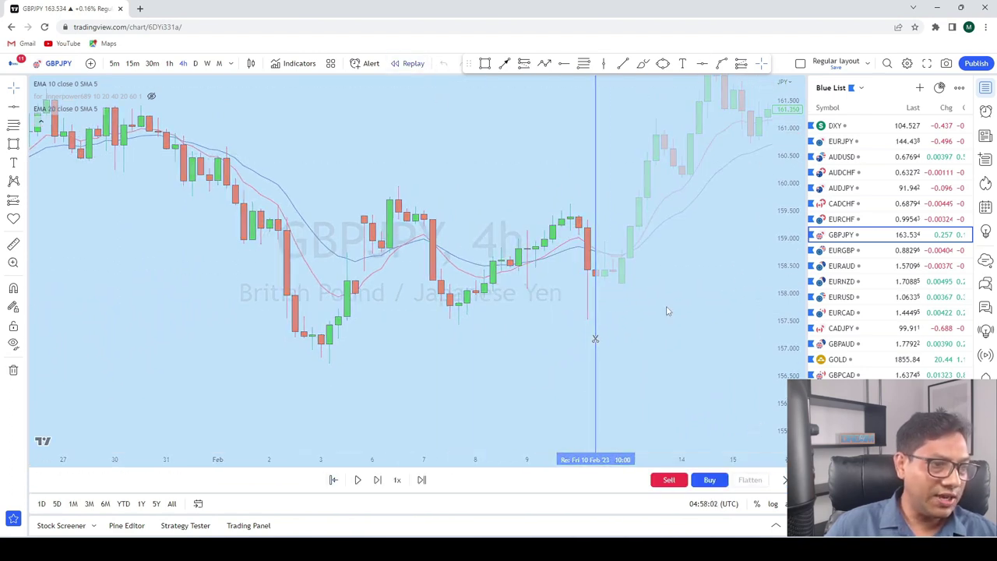
scroll(664, 315, down, 2)
drag(670, 328, 695, 303)
scroll(695, 305, down, 3)
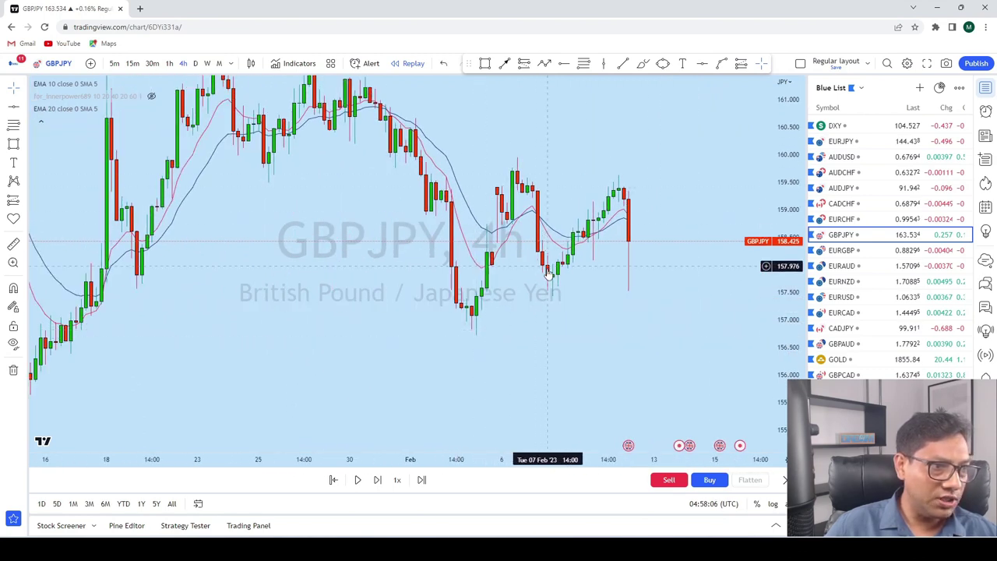
Step: Brush curved arcs beneath the two February swing lows and undo them
click(643, 63)
click(447, 323)
click(517, 322)
click(523, 299)
click(654, 292)
click(445, 63)
click(445, 63)
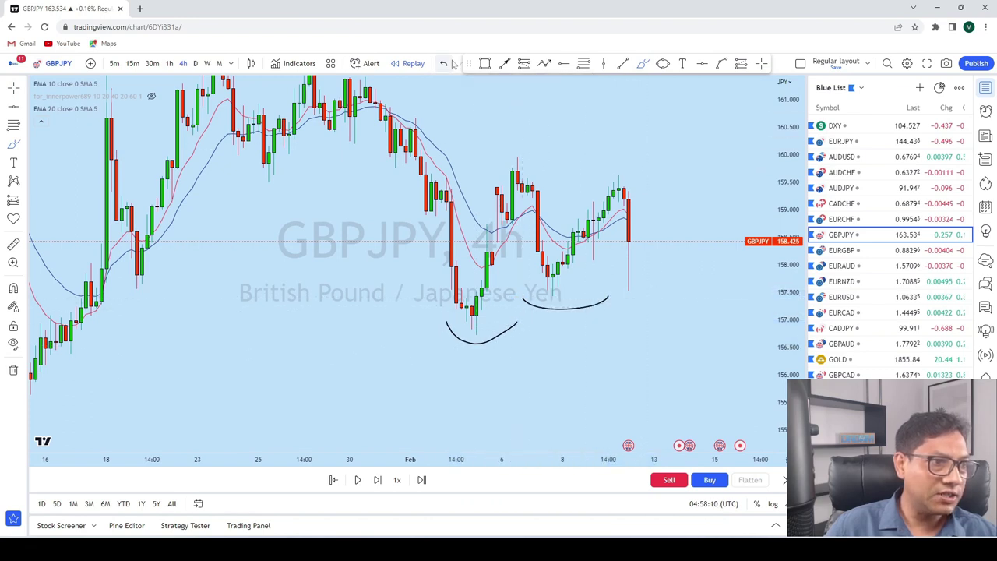
Step: Brush a vertical stroke down the last red candle and its lower wick, and undo it
drag(630, 192, 629, 253)
drag(629, 298, 629, 310)
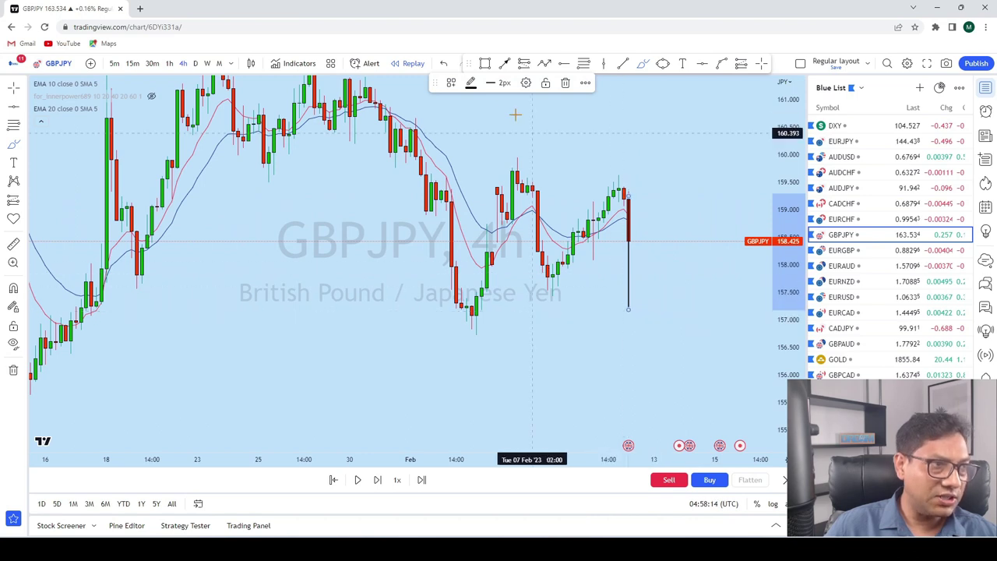
click(443, 65)
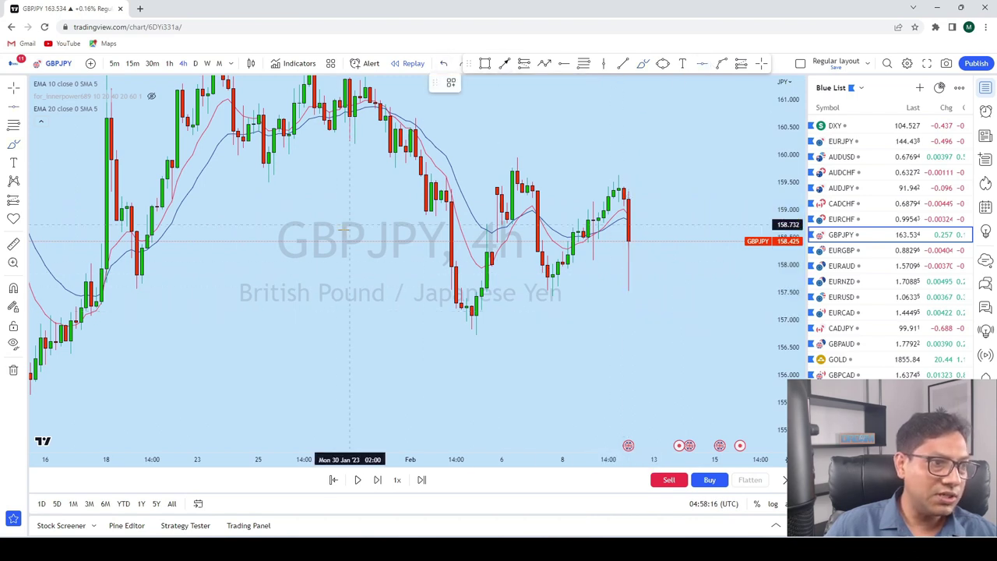
Step: Place a horizontal line at 157.731 near the recent swing low to compare it with the last candle's wick
key(alt+h)
scroll(710, 245, down, 7)
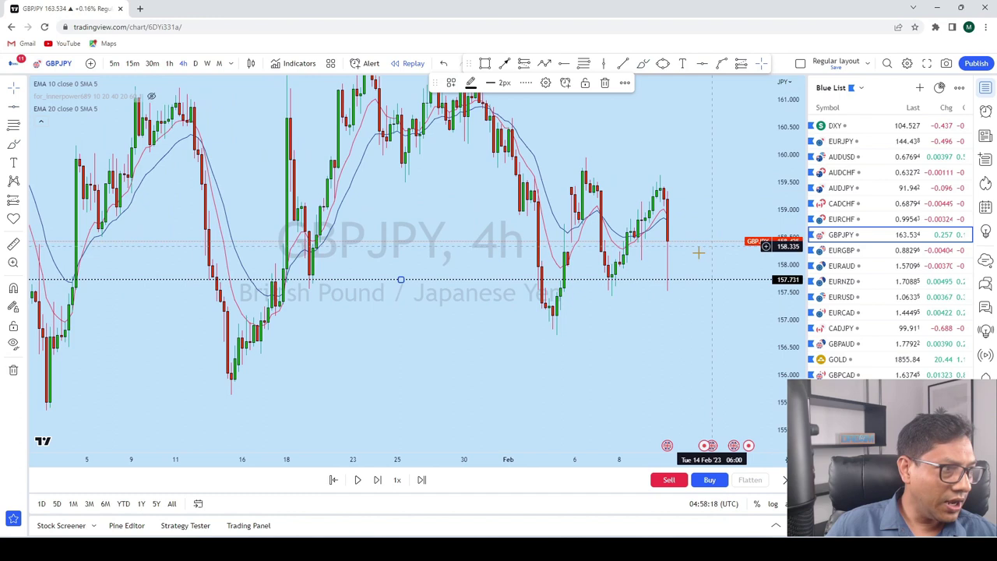
scroll(685, 288, up, 5)
scroll(708, 289, up, 3)
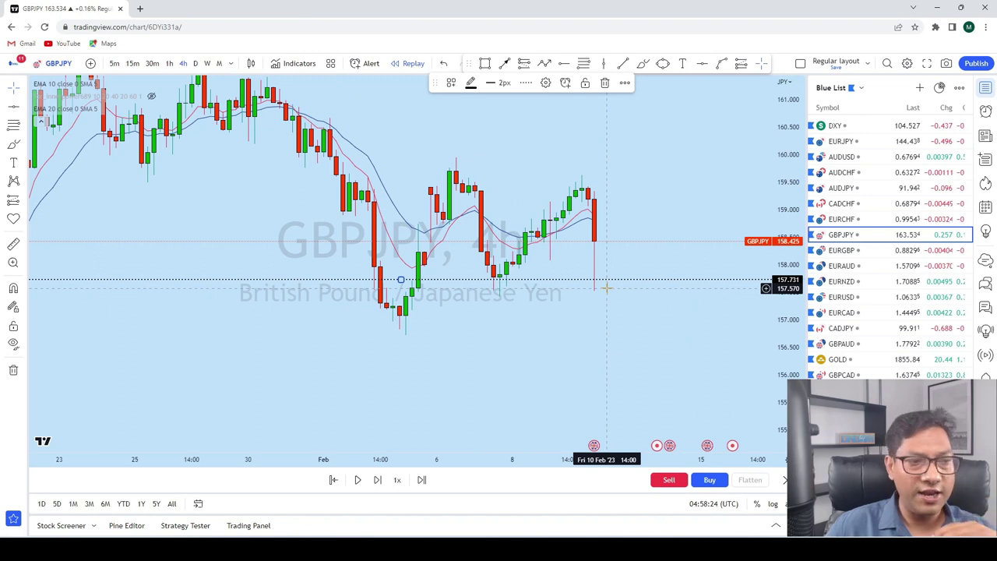
scroll(724, 248, up, 3)
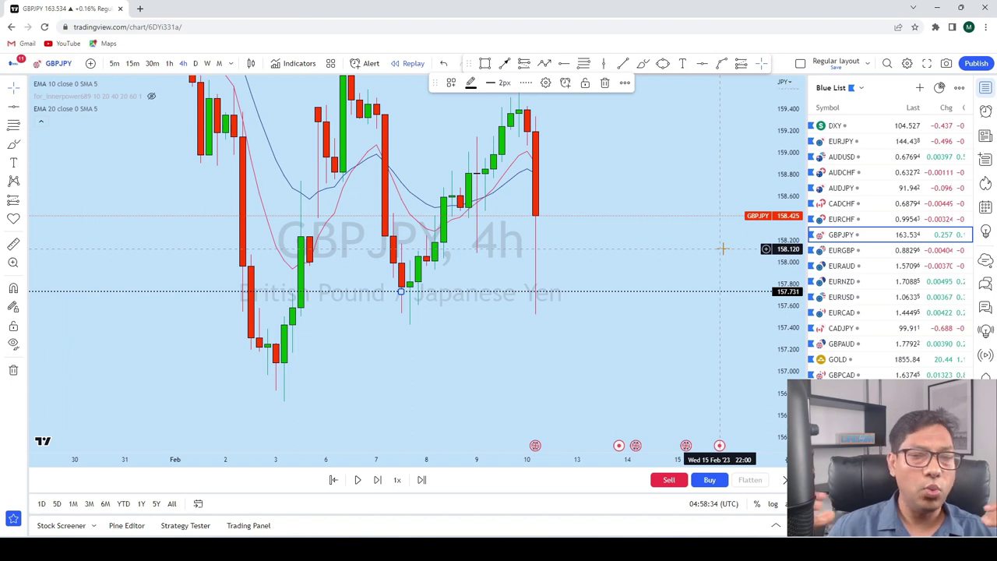
Step: Review earlier price action around the 157.731 horizontal line and delete the line
scroll(690, 297, down, 3)
scroll(692, 358, down, 3)
scroll(705, 273, up, 1)
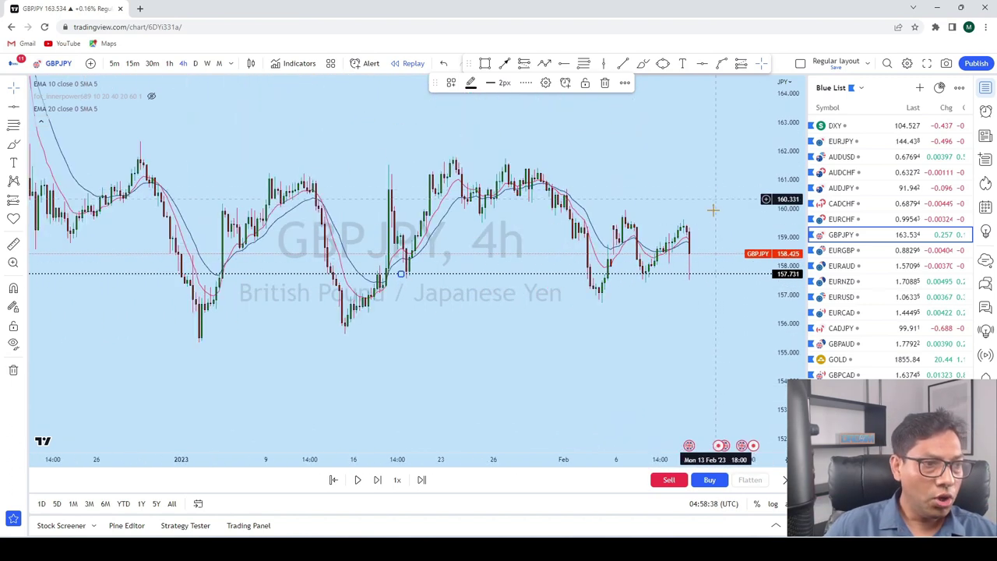
scroll(713, 206, up, 1)
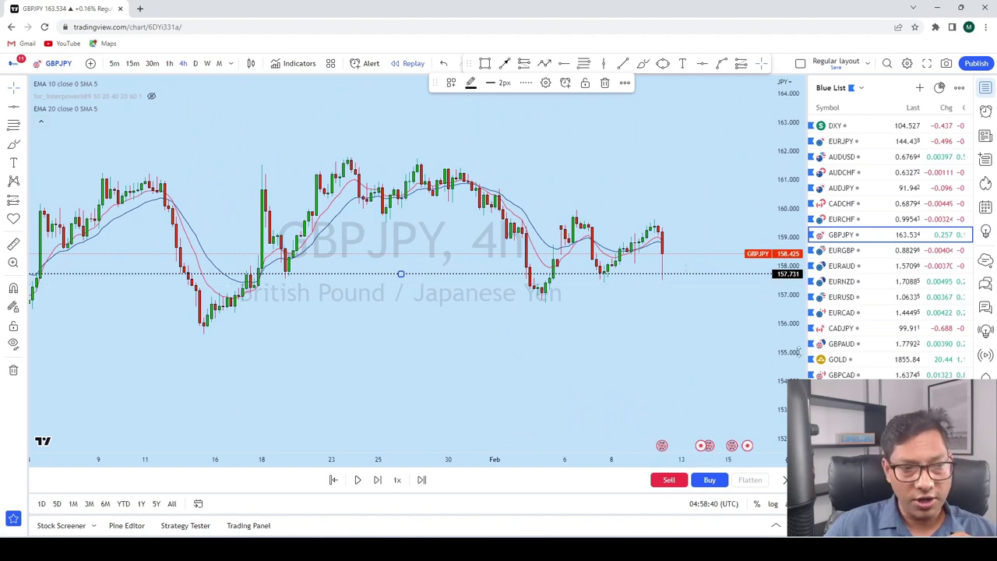
scroll(690, 287, up, 2)
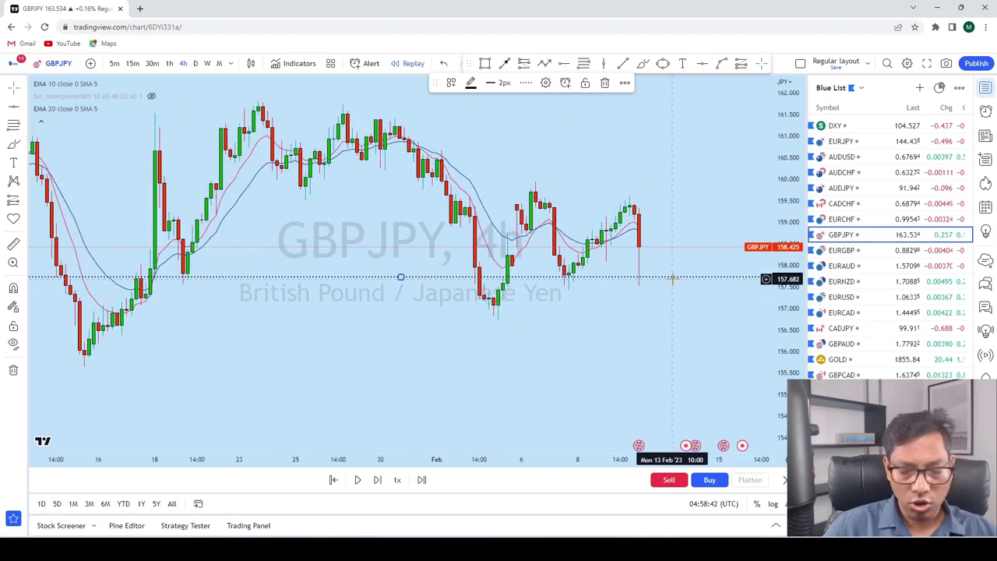
key(Delete)
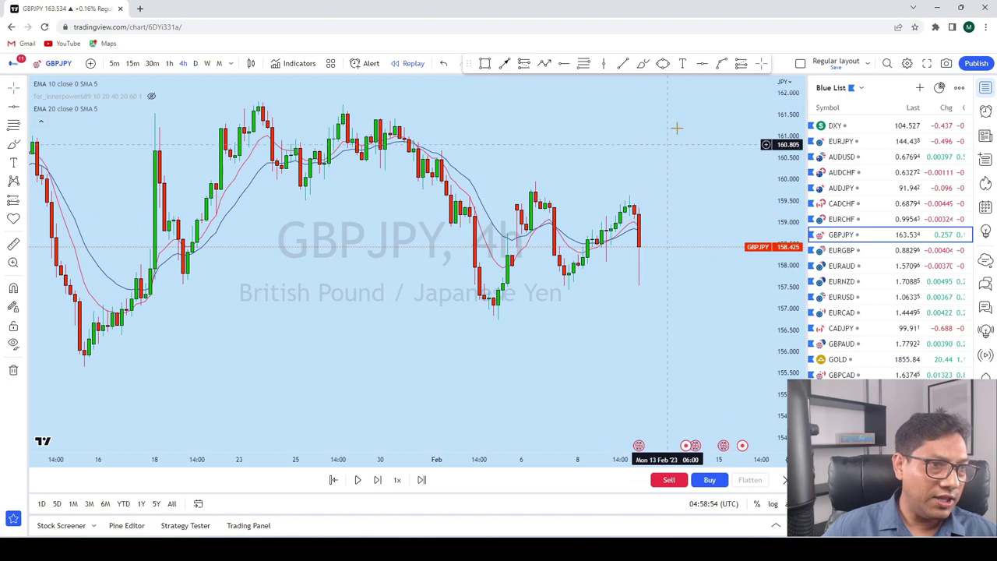
Step: Draw a large ellipse around the price action from about 30 January to 14 February, and remove it
click(385, 169)
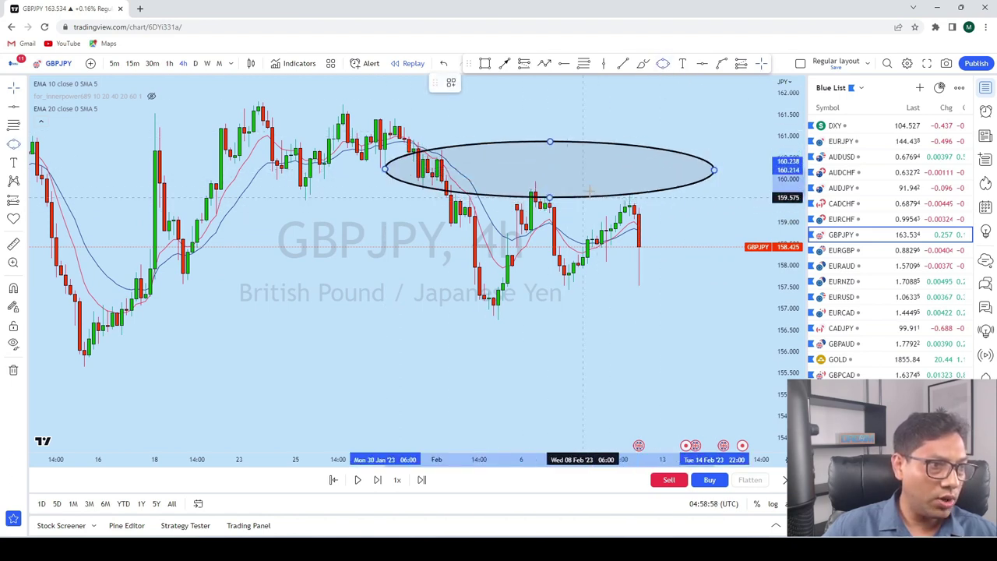
click(597, 210)
drag(550, 210, 550, 304)
drag(630, 143, 634, 187)
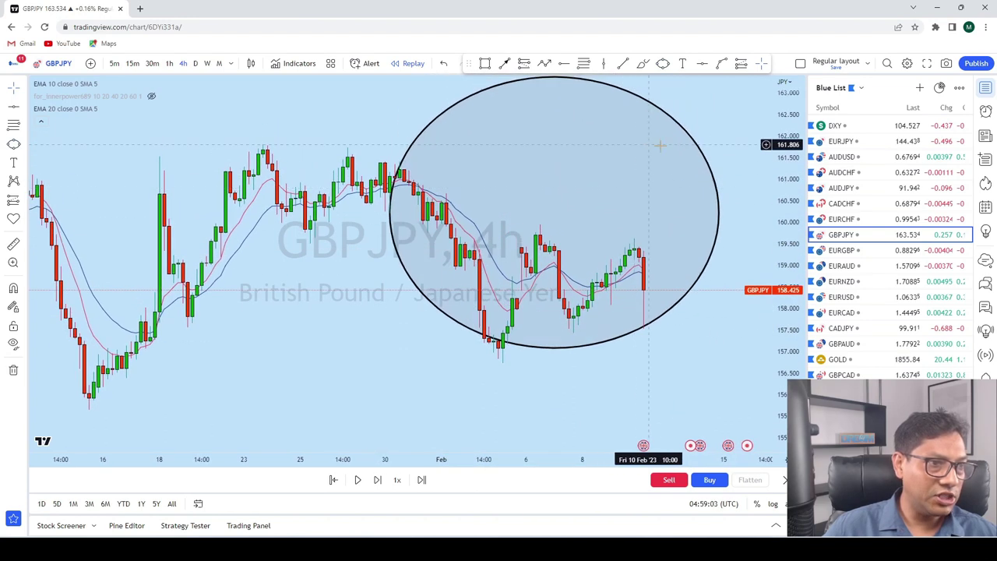
click(553, 346)
drag(553, 348, 563, 384)
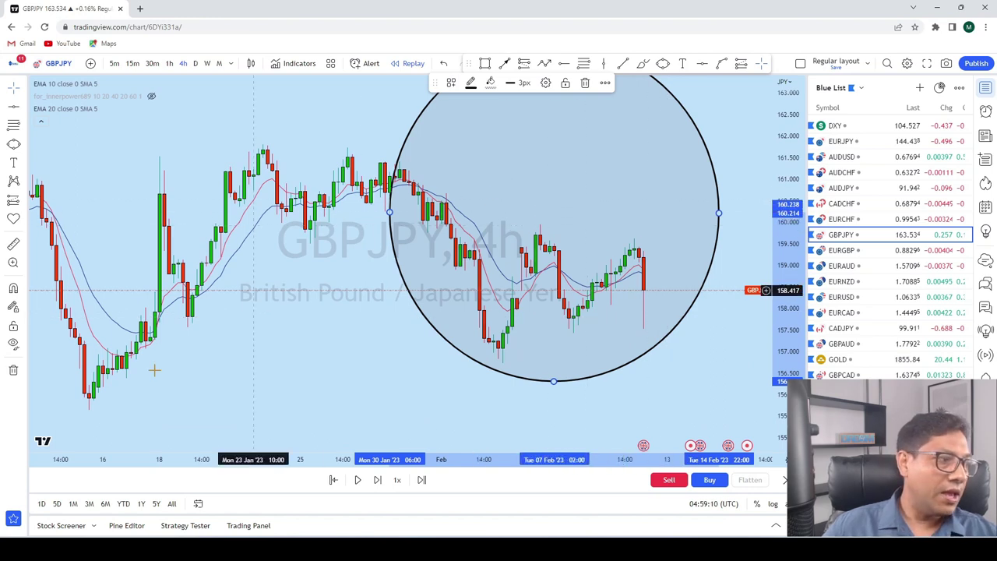
click(13, 370)
click(63, 370)
Step: Place a horizontal line at 157.765 across the lower wick of the last candle
scroll(685, 358, up, 3)
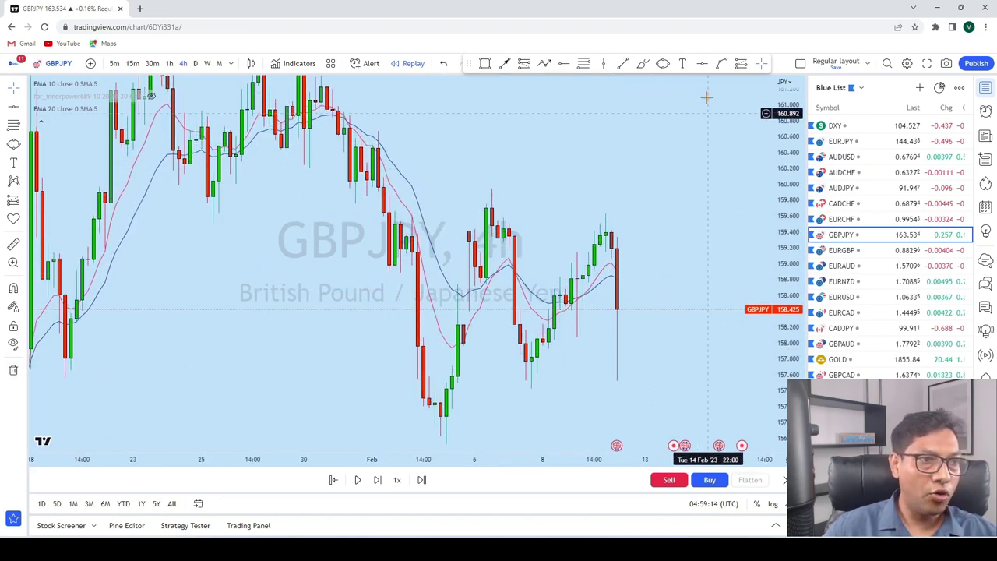
click(237, 361)
drag(670, 404, 670, 359)
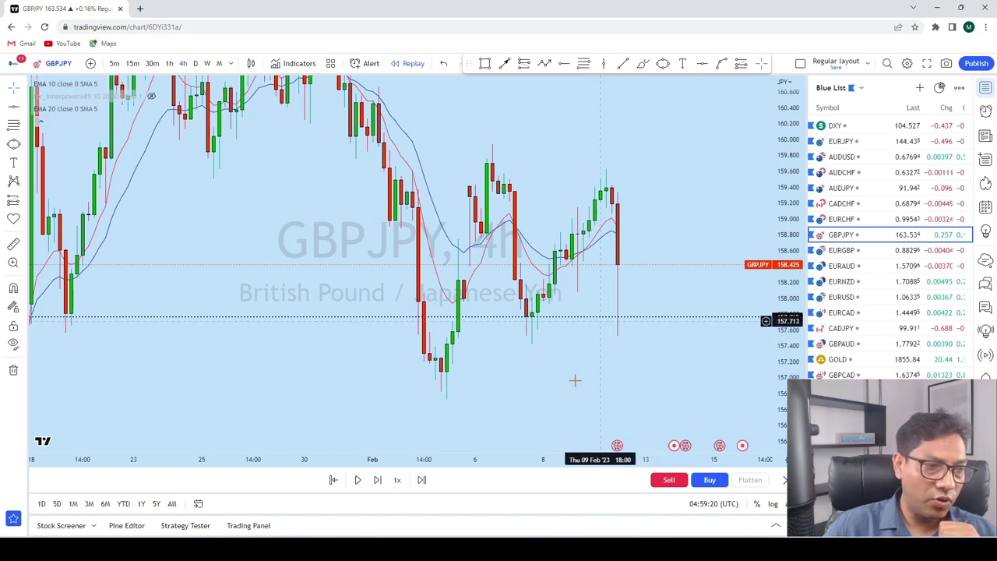
Step: Brush a falling path, a circled wick tip and a rising path beside the last candle, undoing the strokes
click(641, 67)
drag(617, 258, 627, 332)
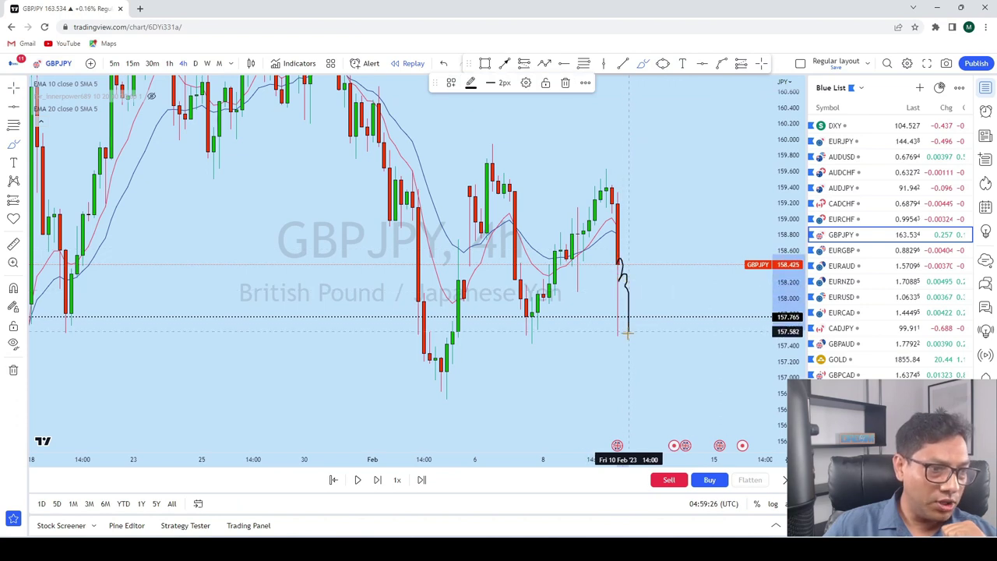
click(444, 63)
drag(628, 337, 657, 163)
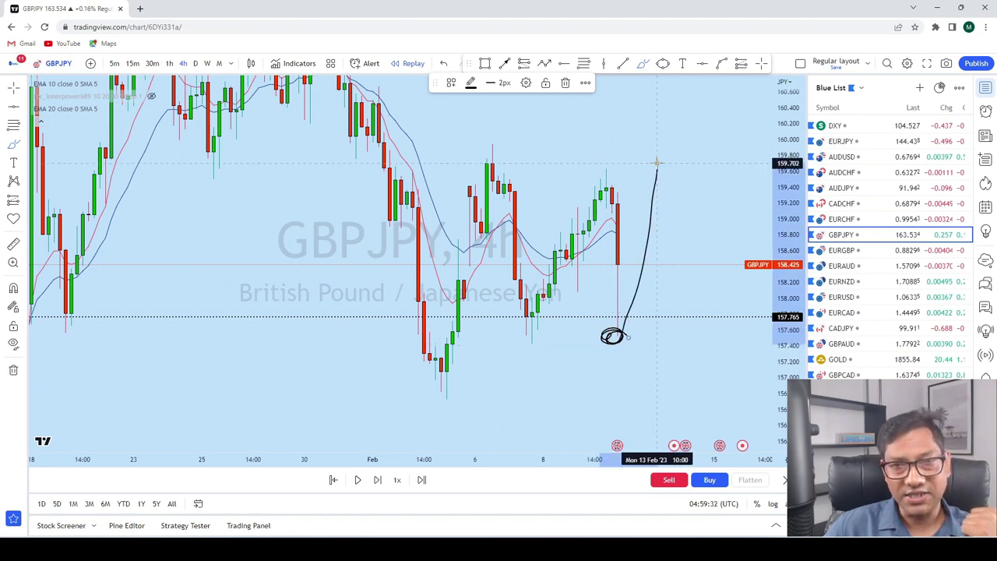
click(443, 63)
Step: Exit the bar replay and return to the full chart around 10 February
scroll(682, 258, up, 2)
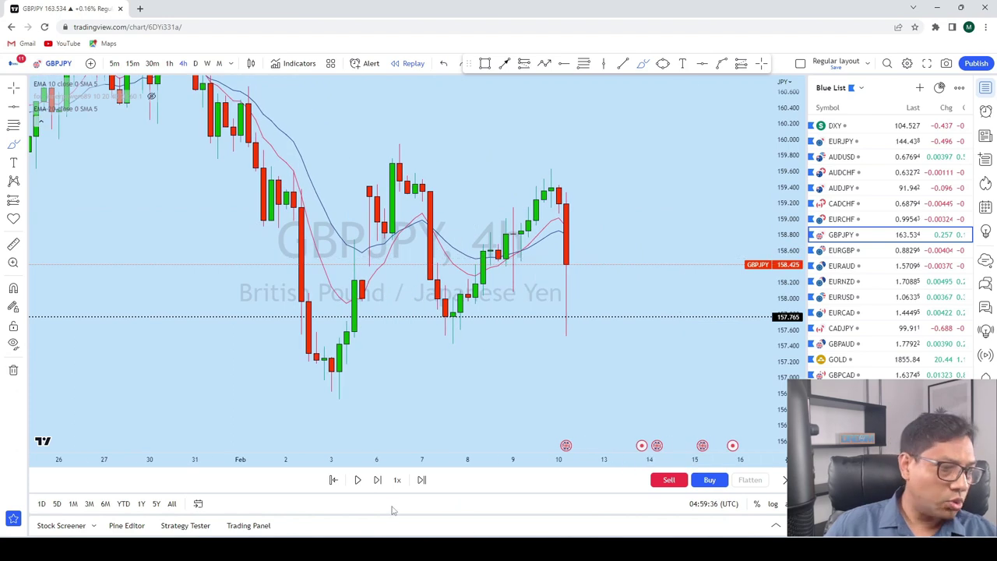
click(585, 325)
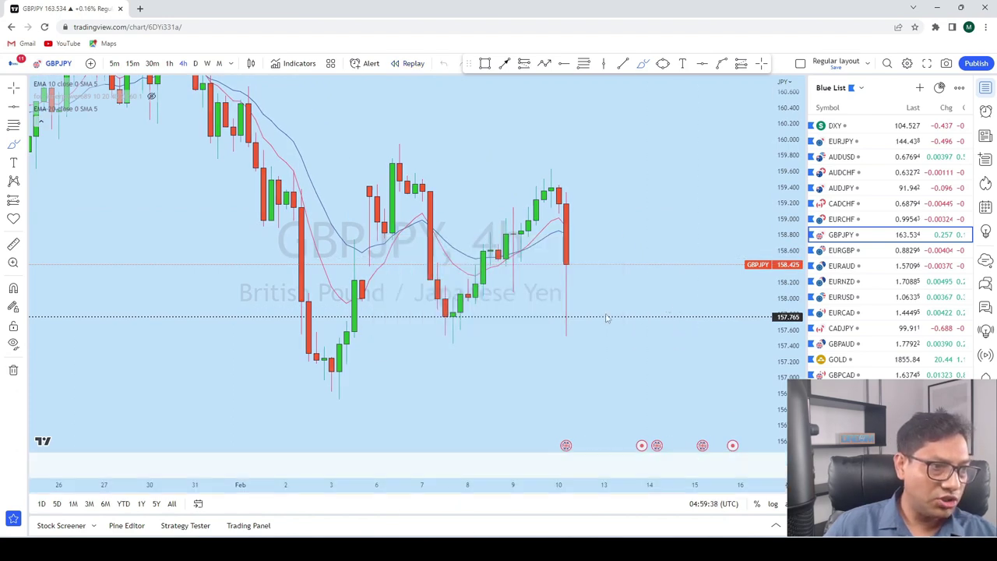
scroll(671, 304, down, 10)
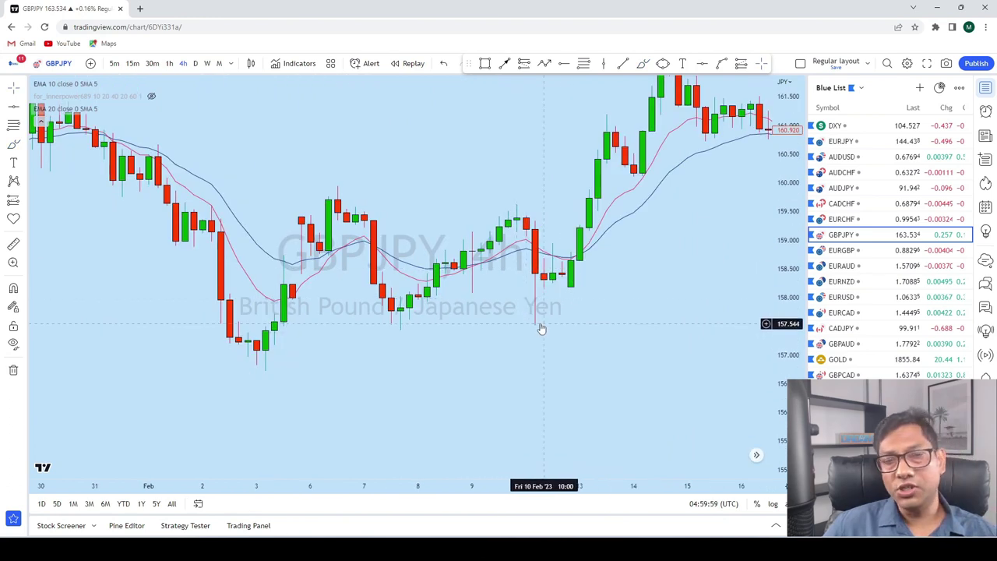
scroll(542, 329, left, 3)
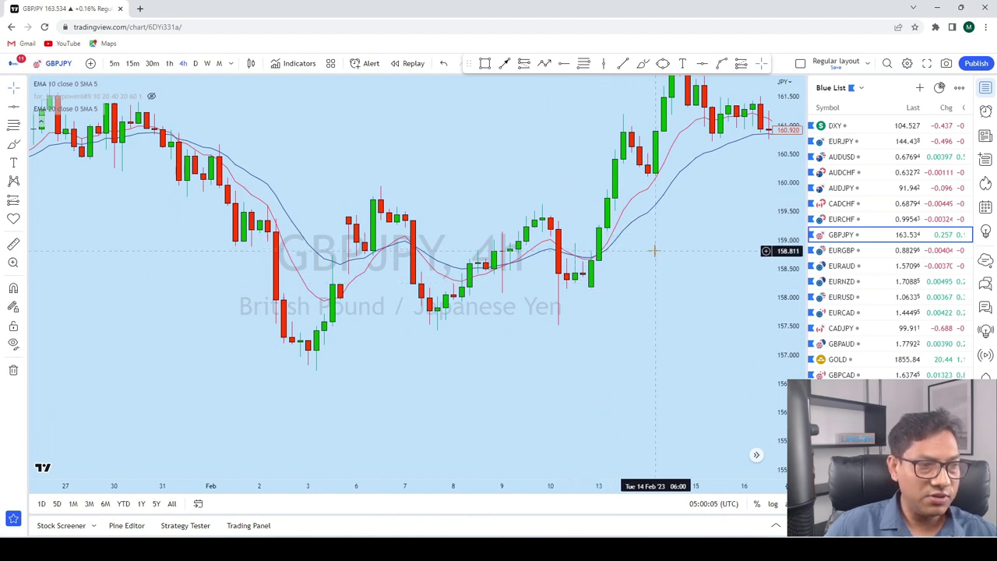
Step: Start a new bar replay at the 12 February 2023 22:00 candle and inspect that green candle against the EMAs
click(413, 63)
click(596, 296)
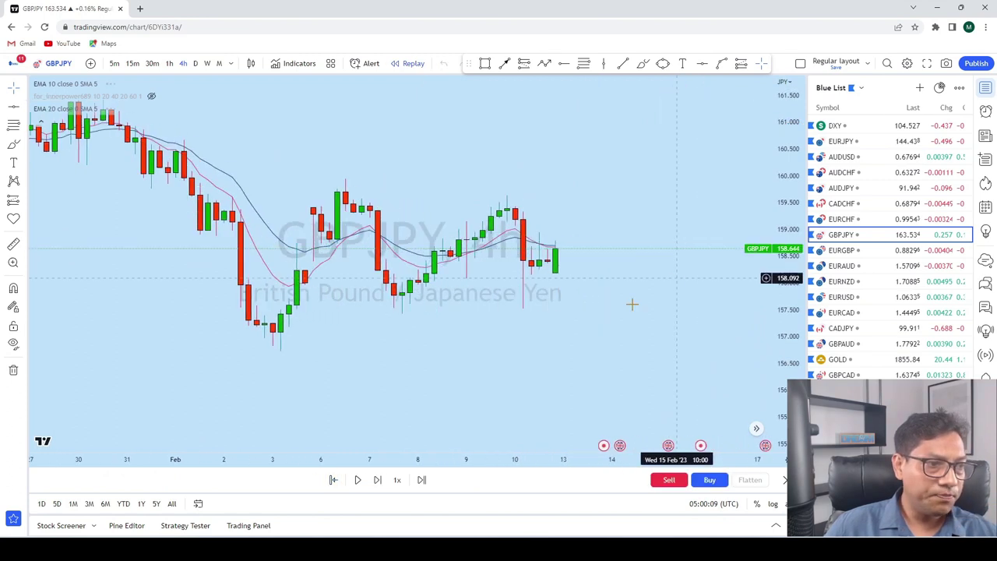
scroll(717, 208, up, 5)
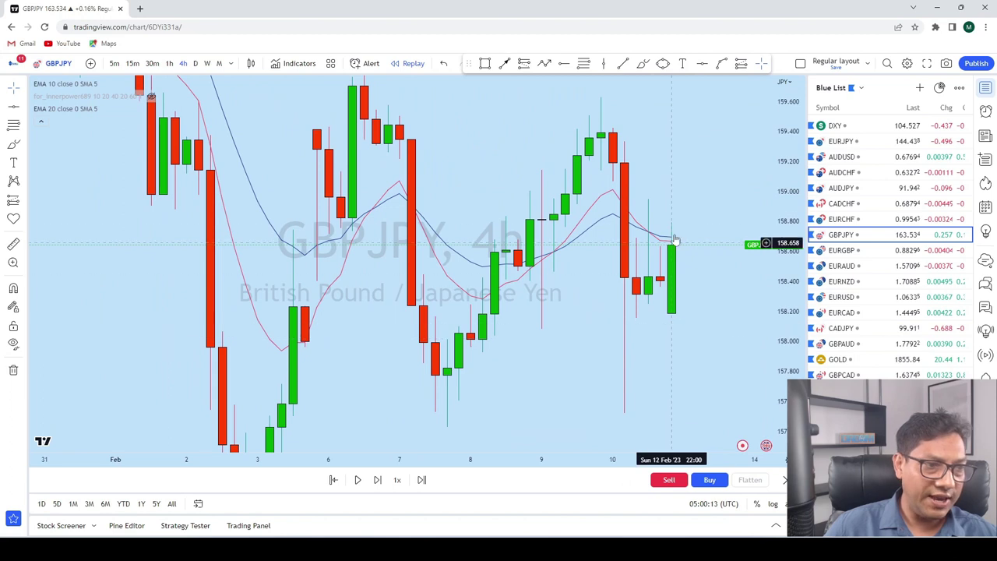
scroll(672, 233, up, 1)
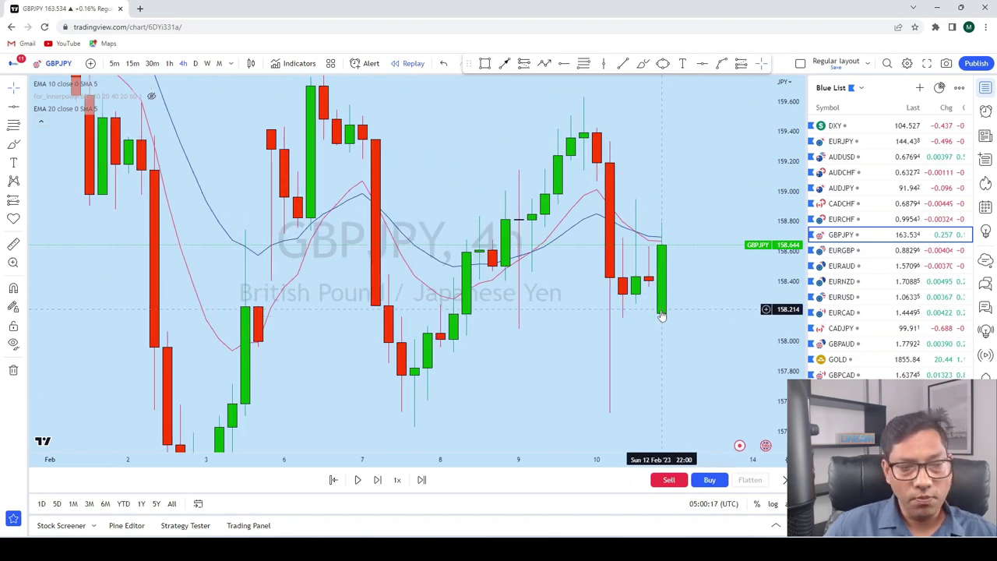
drag(767, 248, 743, 241)
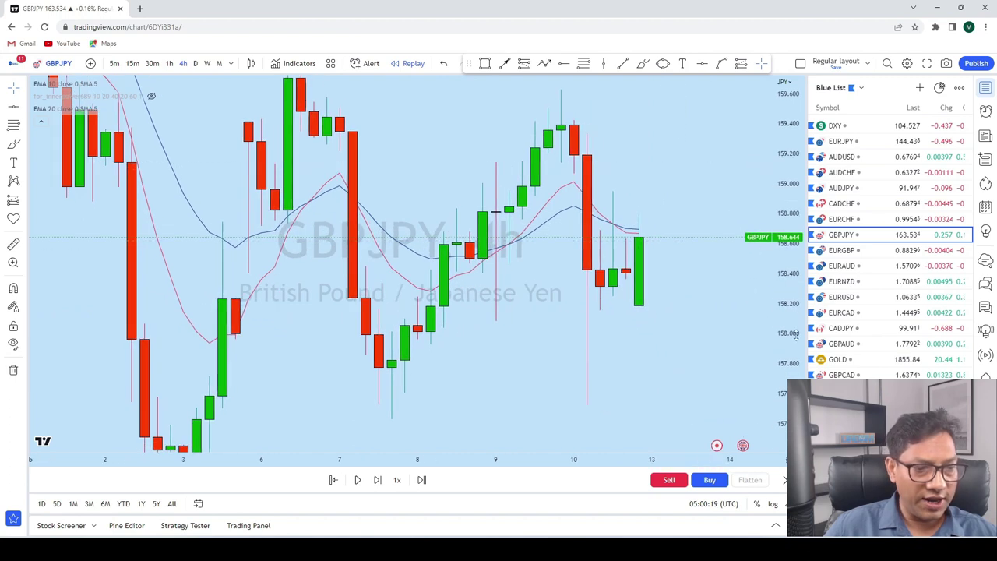
Step: Advance the replay to the 13 February 06:00 candle, keeping the newest candles in view
click(379, 480)
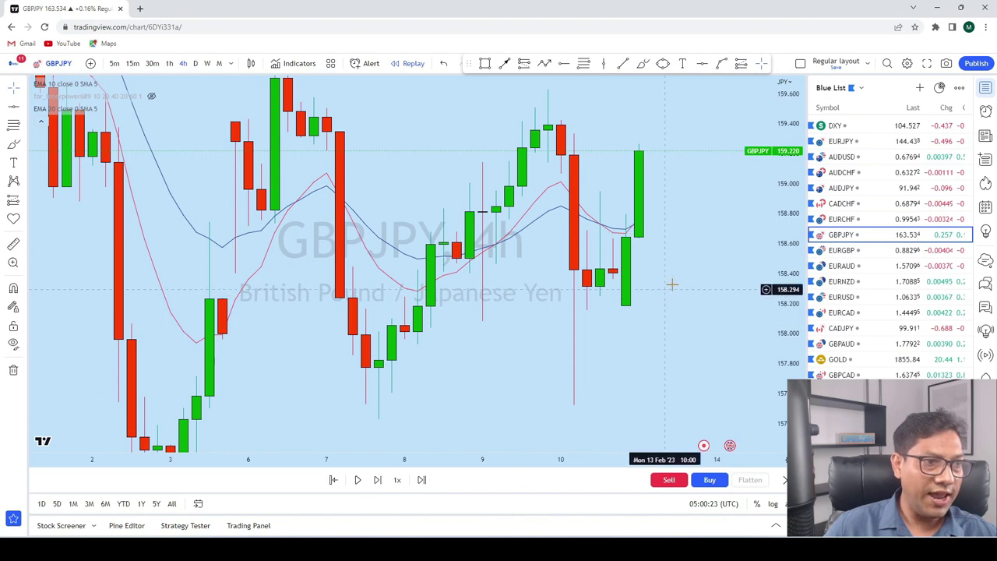
scroll(659, 295, up, 2)
drag(789, 371, 669, 317)
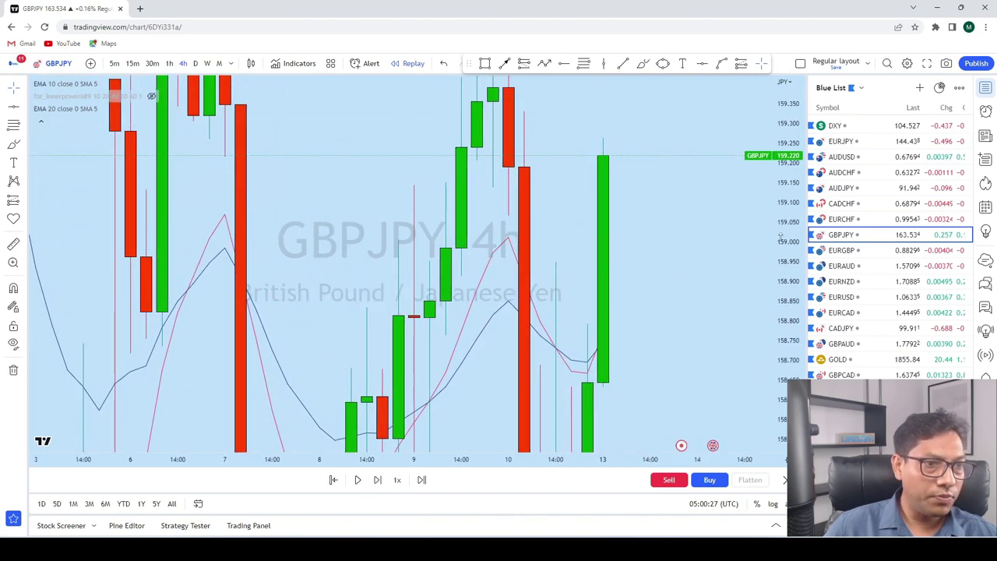
drag(784, 239, 781, 372)
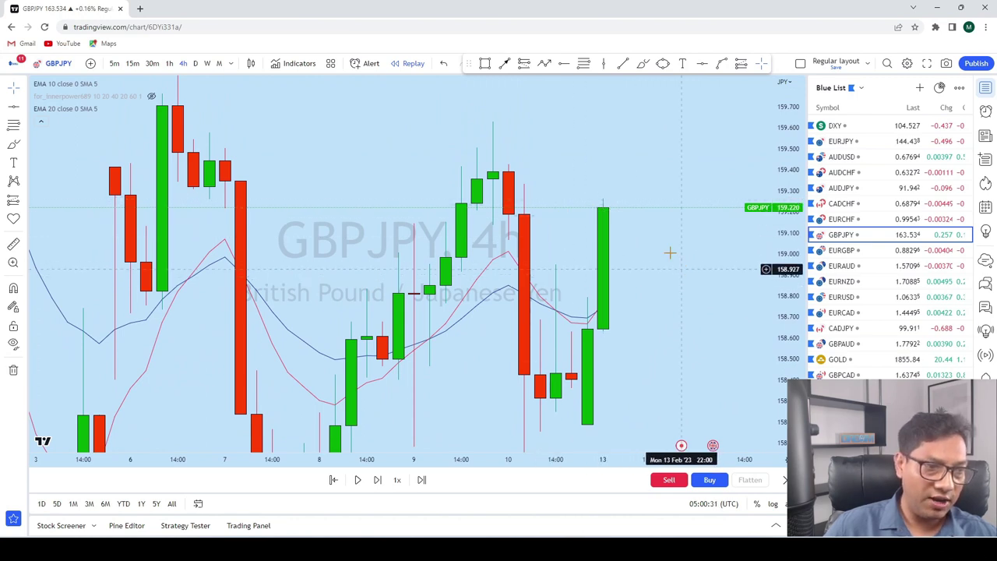
drag(685, 276, 660, 226)
click(378, 480)
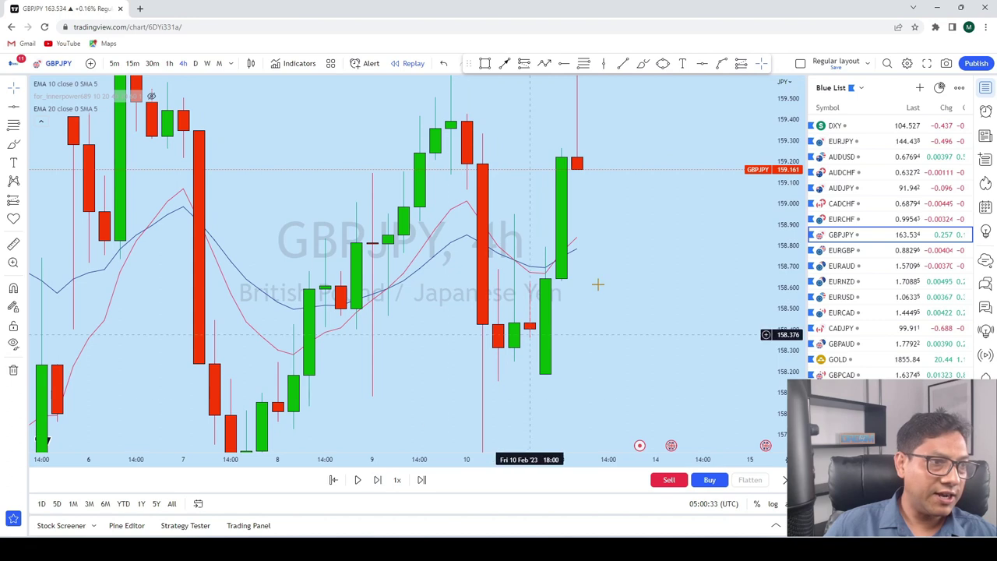
drag(685, 285, 685, 367)
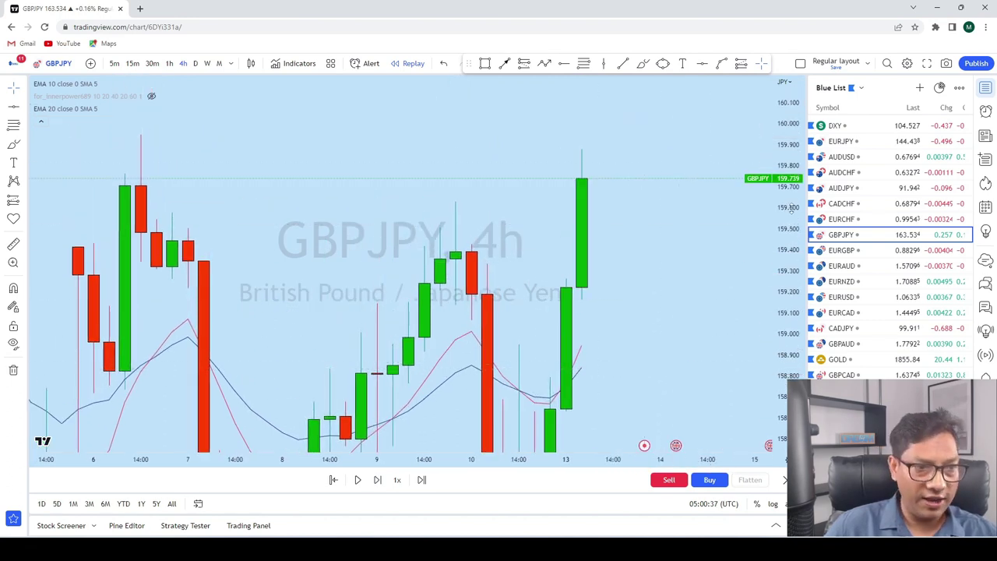
Step: Advance the replay through the rest of 13 February to the 22:00 candle
scroll(700, 347, down, 3)
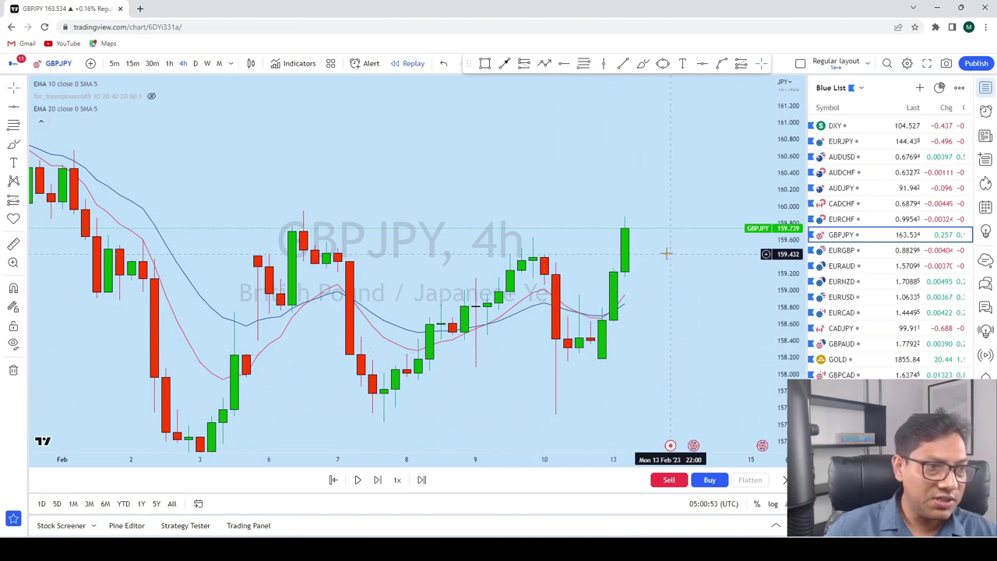
click(377, 480)
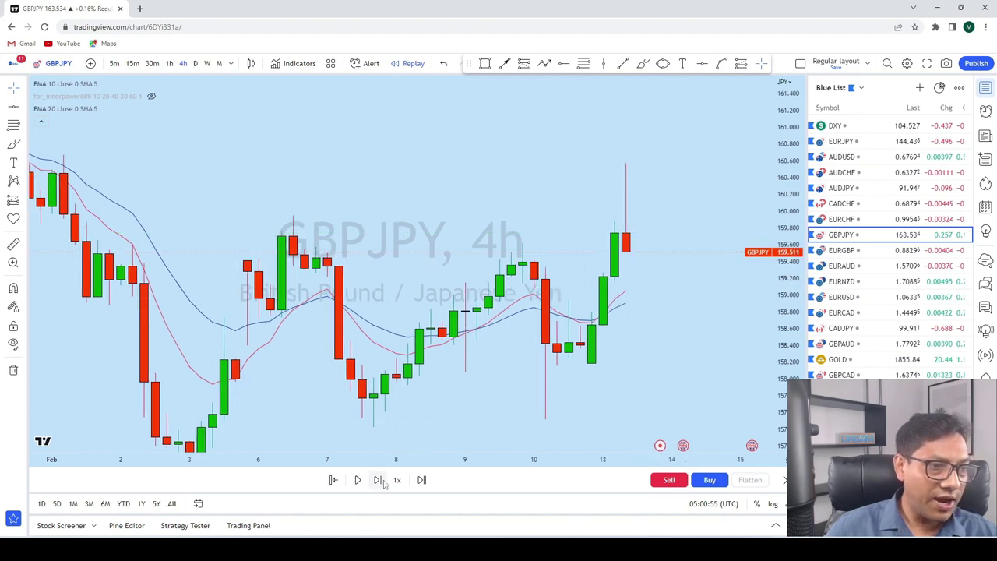
click(379, 481)
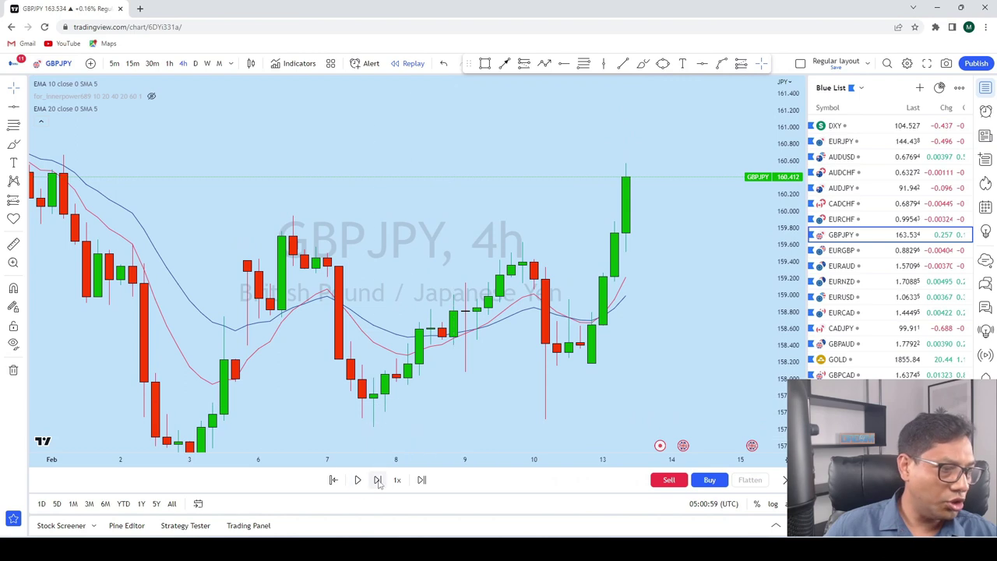
click(378, 480)
click(378, 480)
click(378, 480)
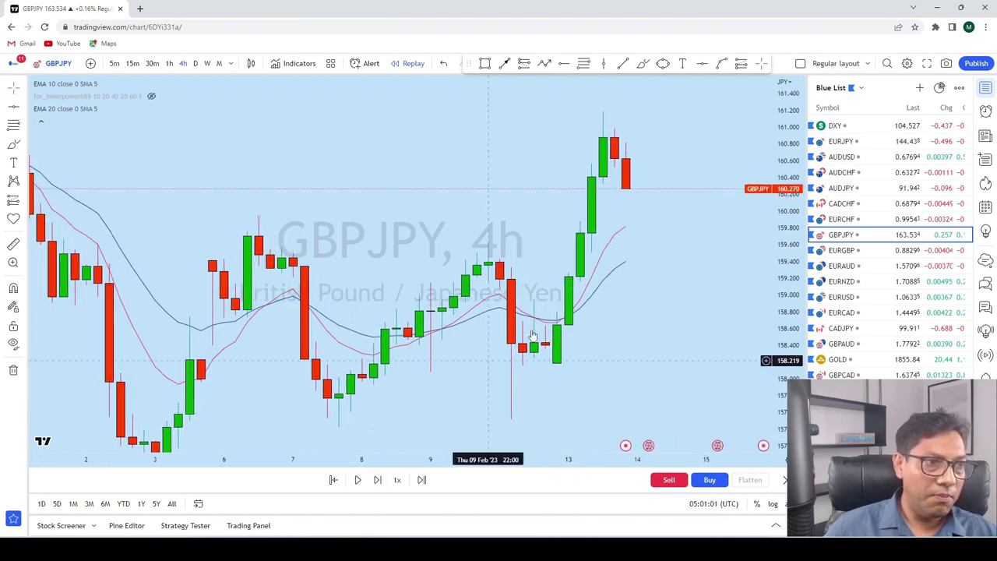
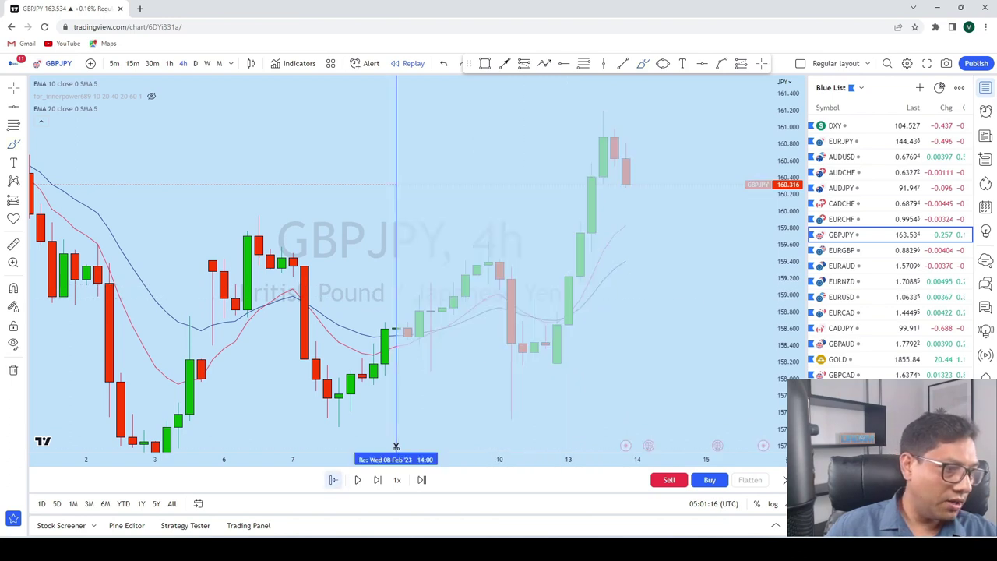
Step: Restart the bar replay from the 13 February 2023 06:00 candle, with the price scale enlarged around the newest candles
click(580, 365)
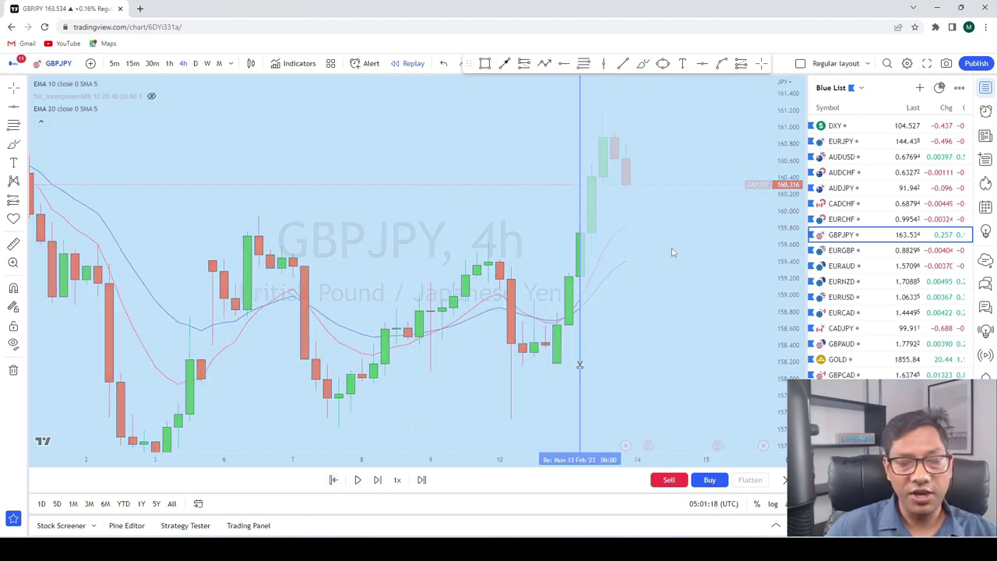
drag(717, 160, 731, 155)
drag(789, 366, 789, 257)
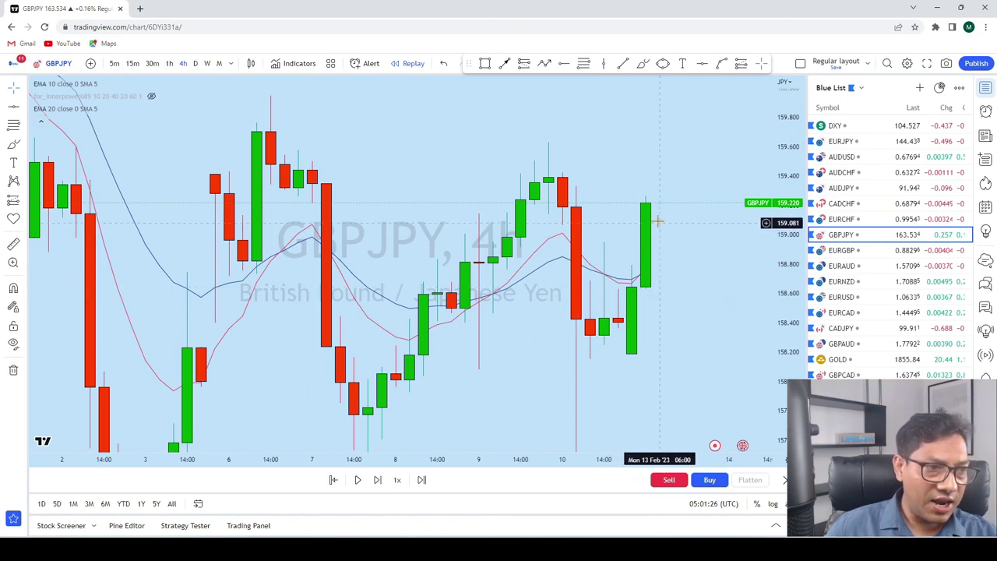
drag(686, 161, 656, 185)
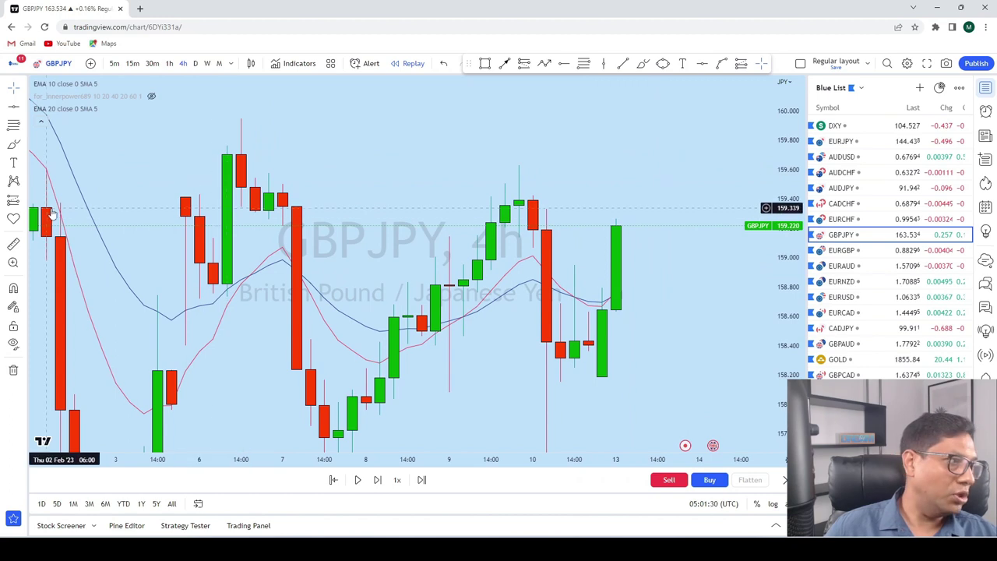
Step: Place a long position beside the newest candle with entry 159.222 and stop 158.603, and extend its target to 160.458 for a risk/reward ratio of 2
click(25, 204)
click(70, 201)
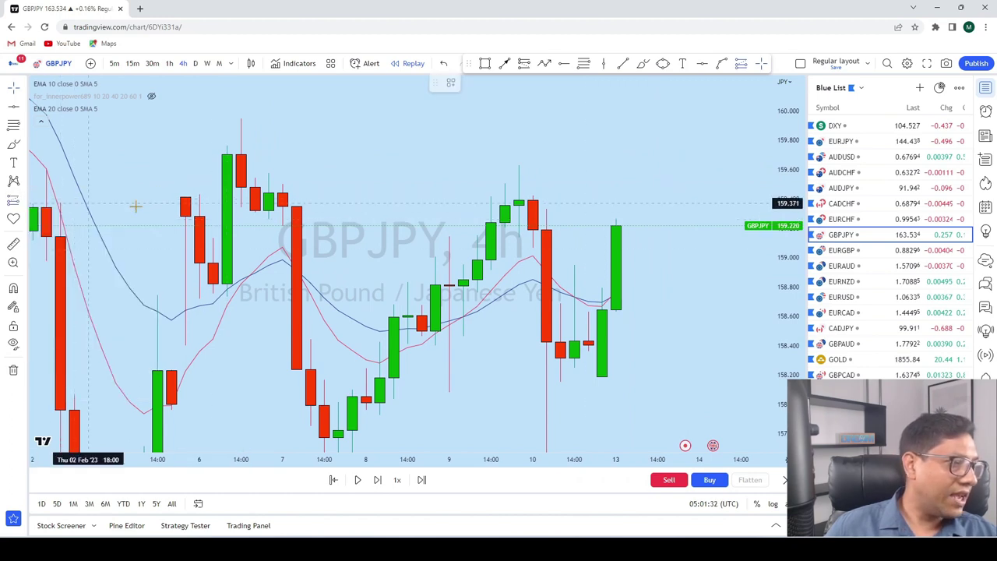
click(630, 225)
drag(630, 320, 630, 317)
drag(660, 360, 632, 421)
scroll(740, 296, down, 5)
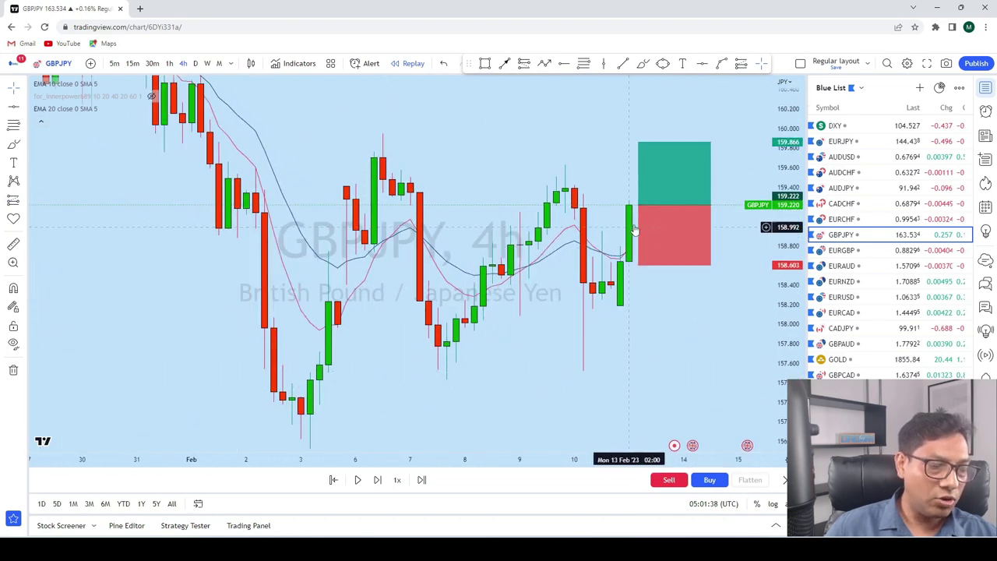
scroll(732, 194, up, 5)
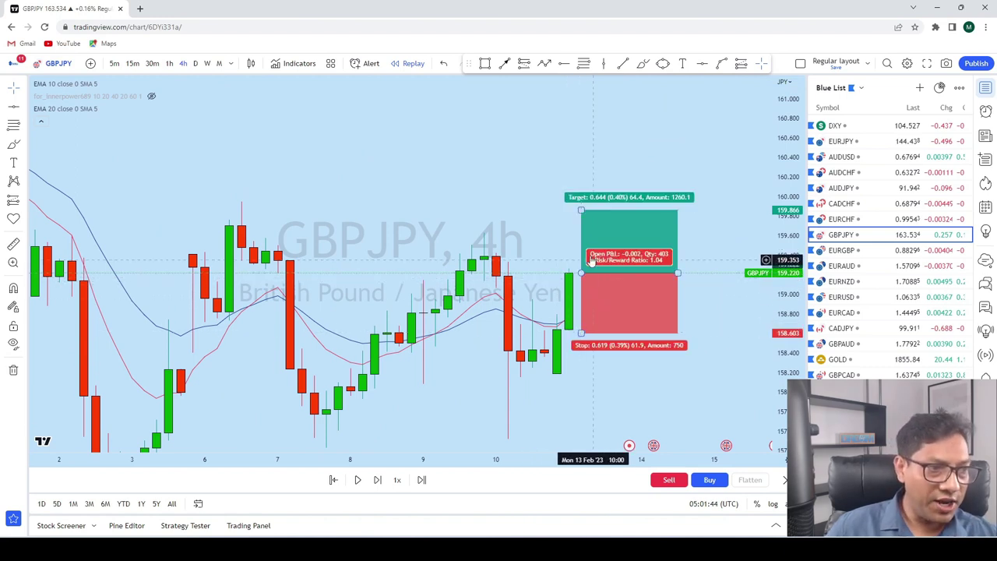
drag(581, 210, 581, 152)
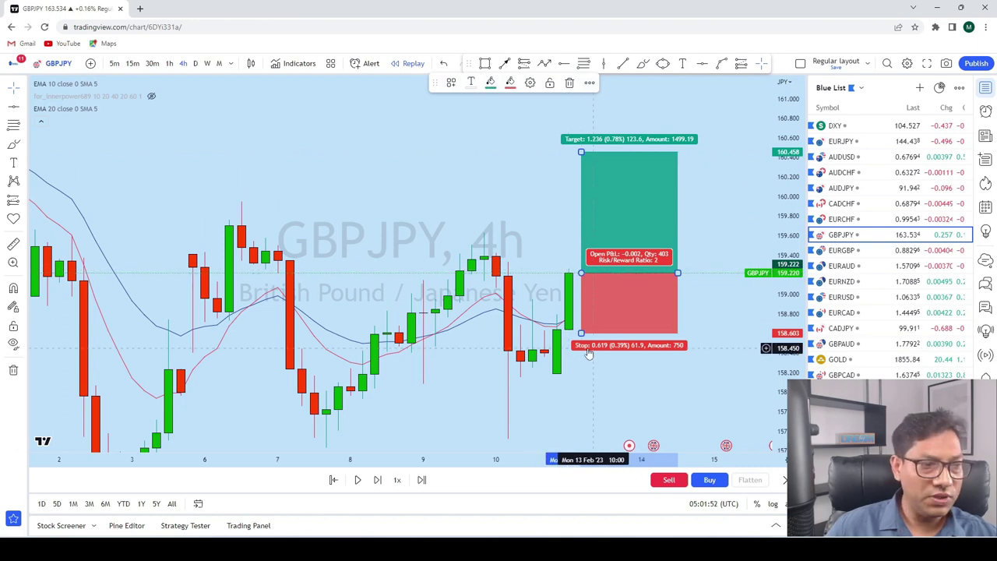
Step: Advance the replay candle by candle past the long position's target into 14 February
click(377, 481)
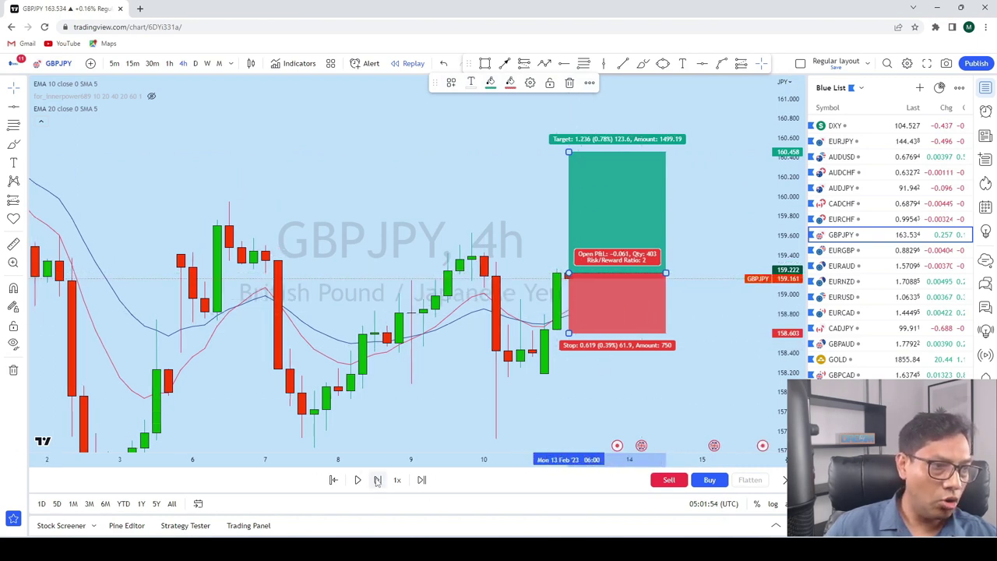
click(377, 481)
click(378, 481)
click(377, 480)
click(378, 481)
click(377, 481)
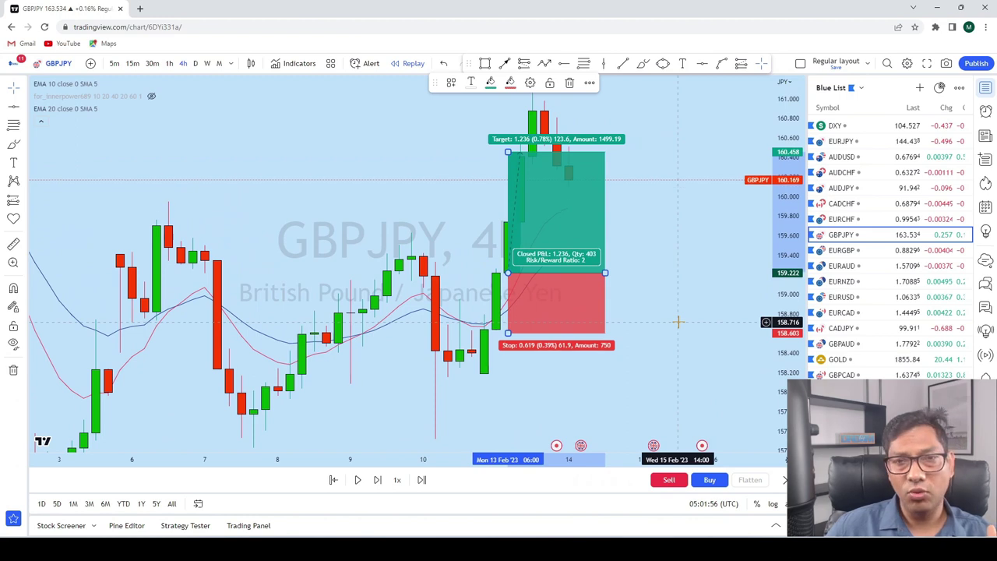
Step: Try to enclose the late September 2022 candles after the sharp drop in an ellipse, and delete the ellipse
scroll(678, 322, up, 2)
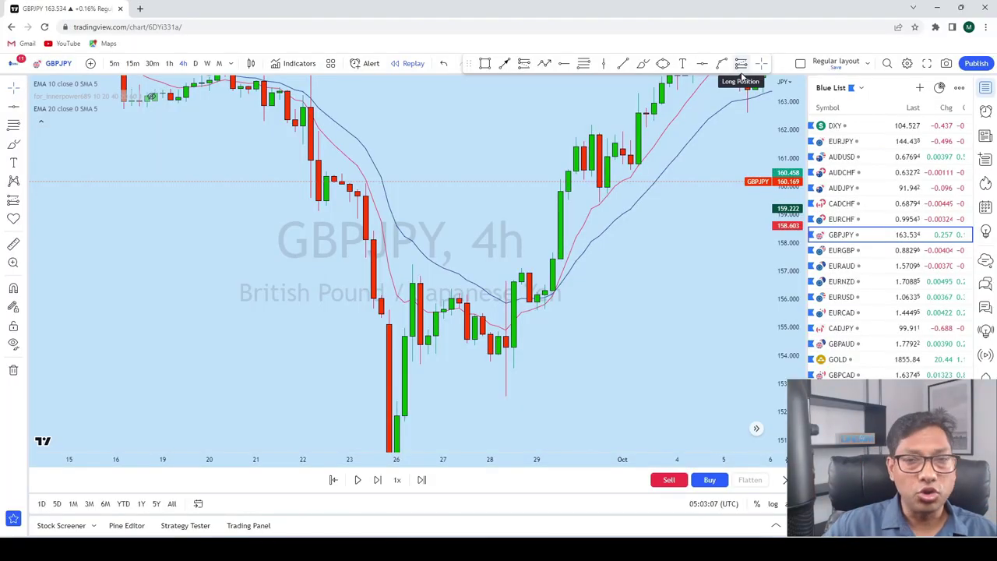
click(663, 64)
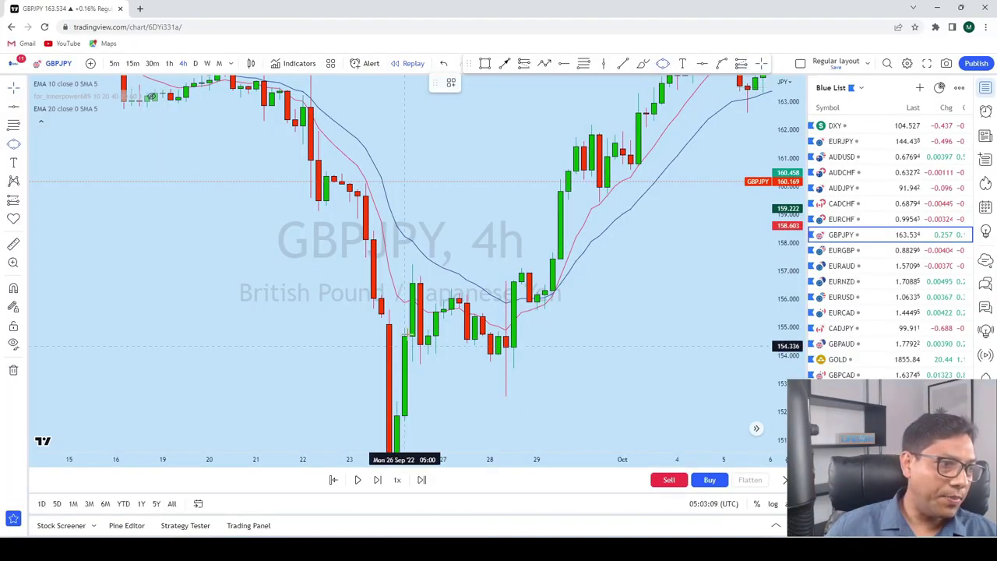
click(460, 259)
click(583, 179)
click(560, 281)
mouse_move(560, 281)
mouse_down()
mouse_move(573, 307)
mouse_move(458, 412)
mouse_move(452, 438)
mouse_up()
drag(585, 180, 592, 146)
drag(677, 358, 711, 224)
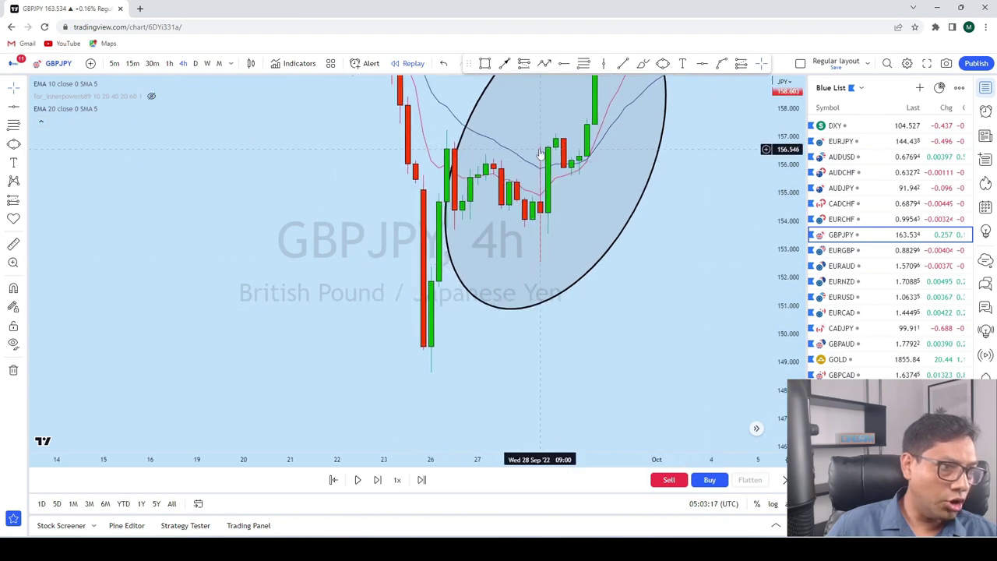
click(604, 256)
key(Delete)
Step: Circle the tip of the 28 September 2022 09:00 candle's lower wick with the brush, and undo the mark
drag(625, 295, 696, 359)
scroll(662, 344, up, 1)
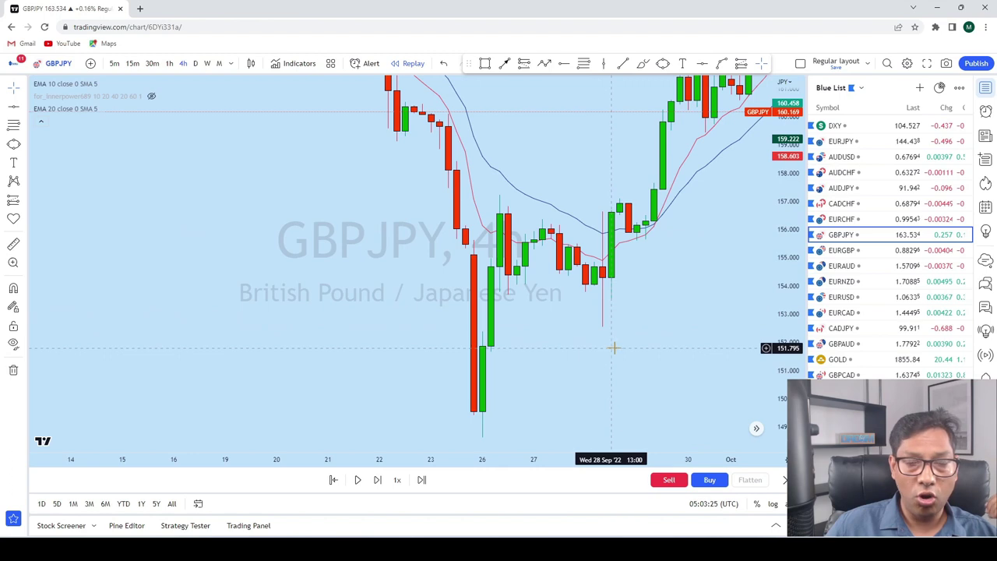
scroll(690, 327, down, 2)
drag(734, 261, 675, 335)
drag(782, 300, 794, 340)
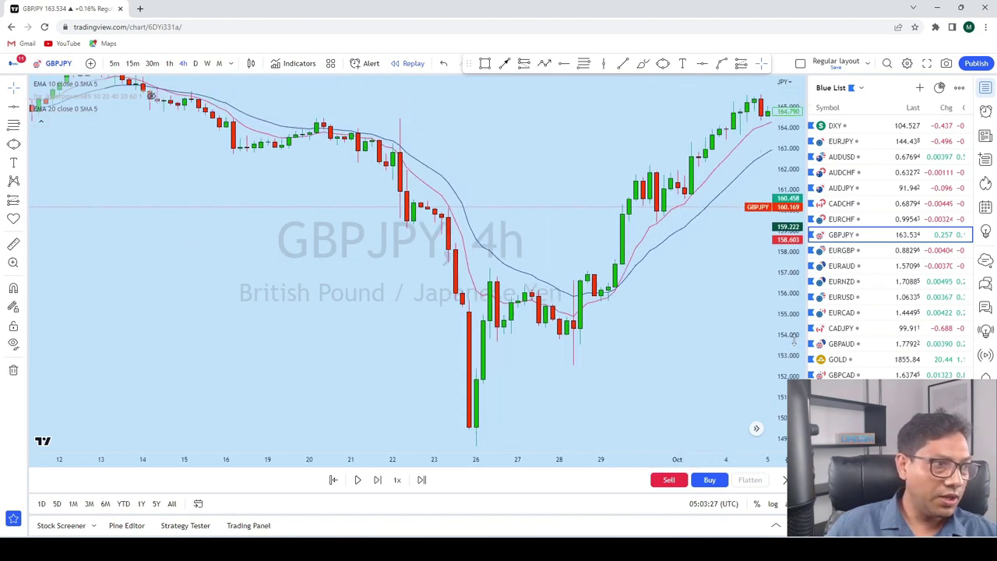
scroll(787, 339, down, 2)
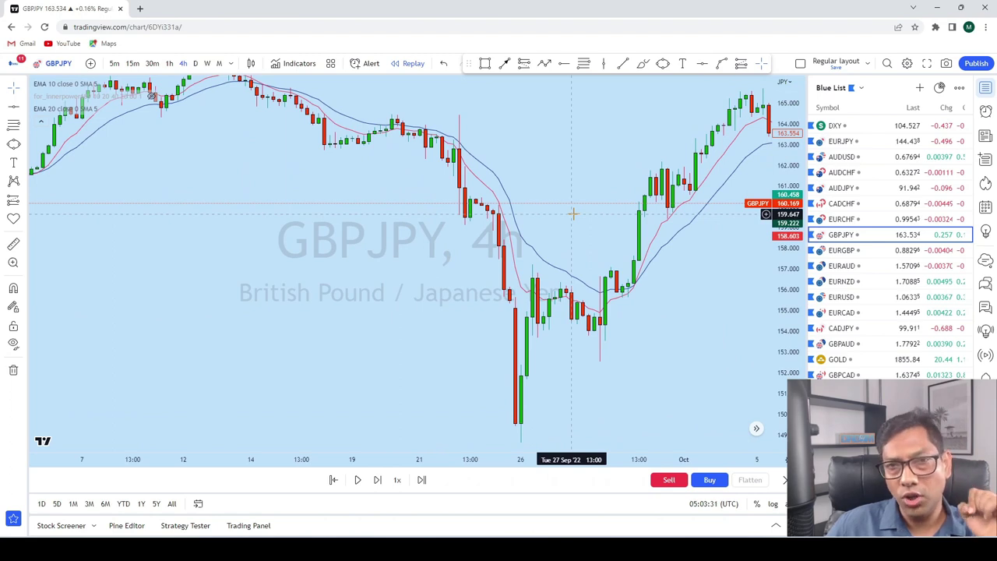
click(643, 64)
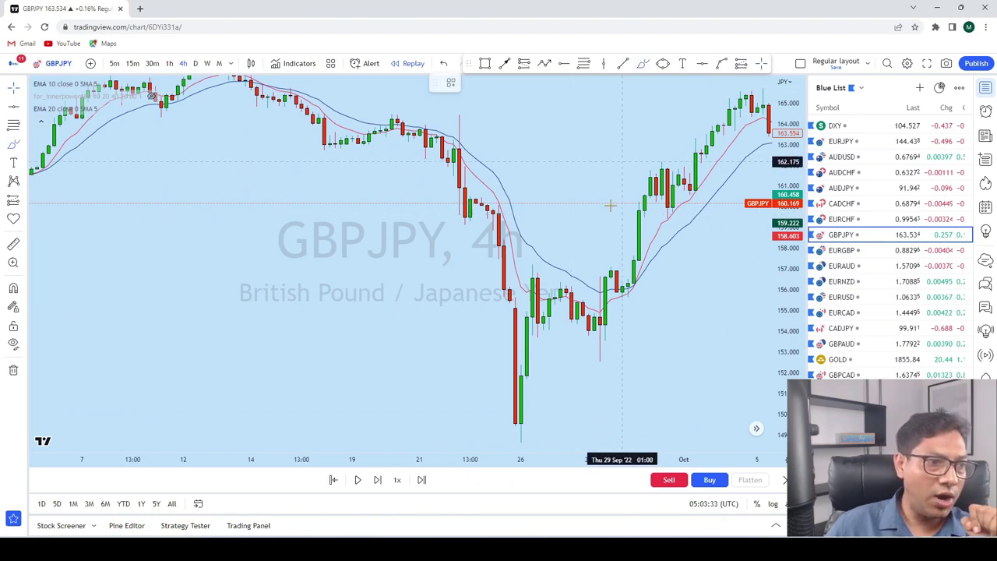
mouse_move(602, 352)
mouse_down()
mouse_move(592, 363)
mouse_move(600, 359)
mouse_up()
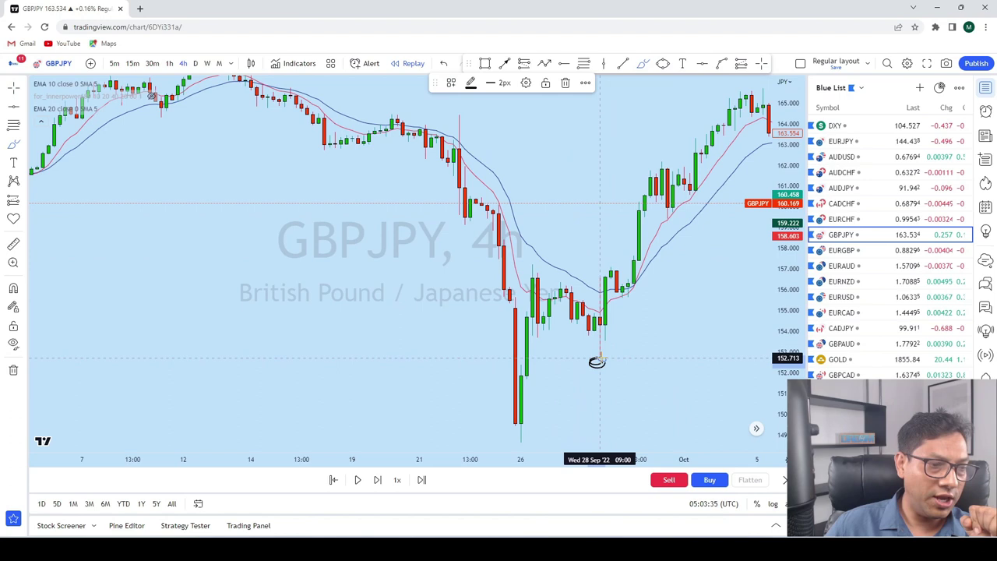
click(444, 64)
Step: Mark the upward move from the 28 September candle with the brush, and undo the brush marks
scroll(593, 331, up, 2)
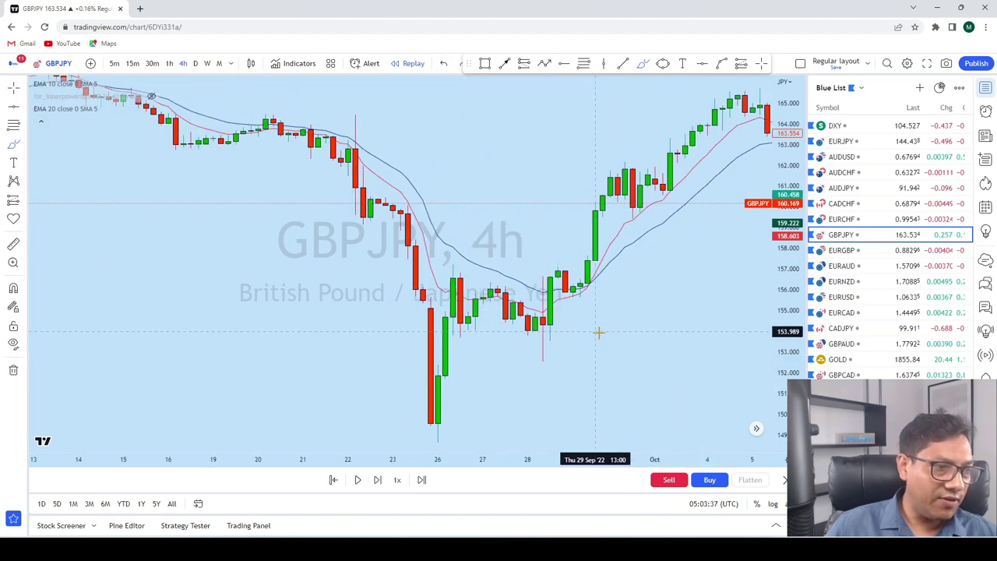
scroll(746, 334, up, 2)
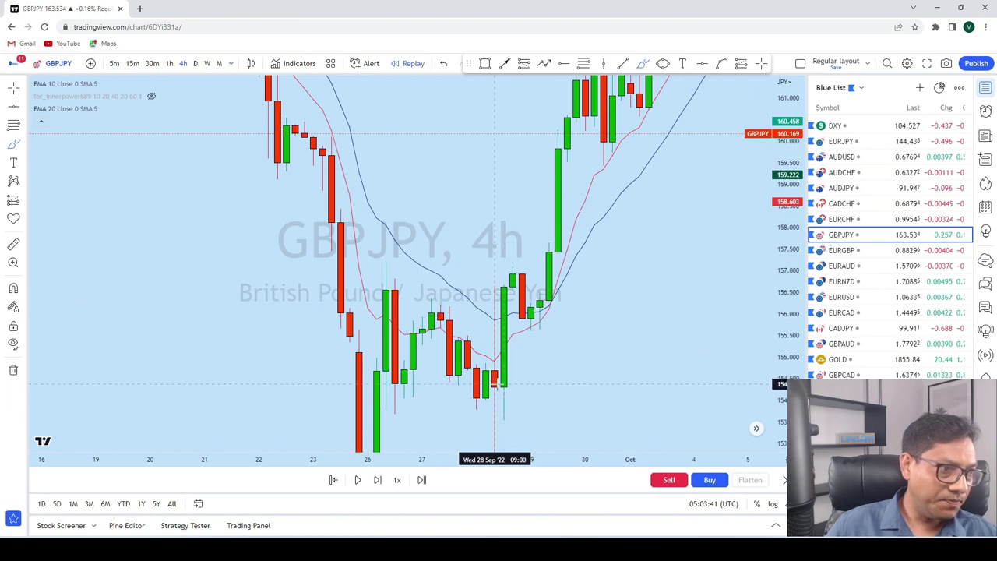
mouse_move(504, 388)
mouse_down()
mouse_move(499, 284)
mouse_move(516, 265)
mouse_move(531, 265)
mouse_move(506, 272)
mouse_move(478, 327)
mouse_move(510, 274)
mouse_move(524, 152)
mouse_up()
click(442, 63)
click(443, 63)
Step: Circle the 29 September 09:00 and 13:00 green candles separately with the brush, and undo both circles
click(642, 64)
mouse_move(512, 249)
mouse_down()
mouse_move(523, 274)
mouse_move(499, 307)
mouse_move(491, 248)
mouse_move(511, 245)
mouse_up()
mouse_move(522, 124)
mouse_down()
mouse_move(497, 138)
mouse_move(480, 209)
mouse_move(505, 254)
mouse_move(526, 136)
mouse_move(513, 147)
mouse_move(512, 130)
mouse_move(513, 143)
mouse_up()
click(446, 65)
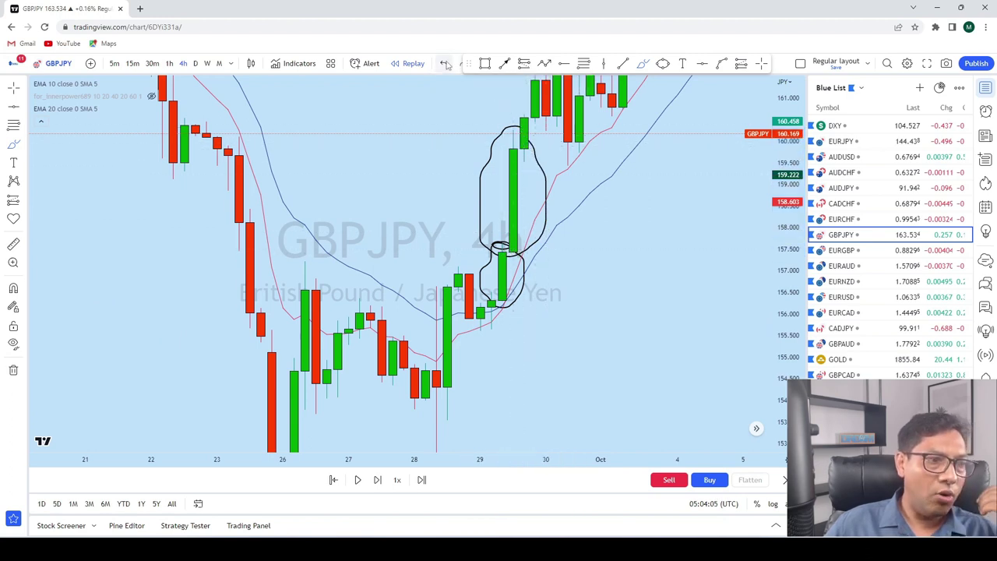
click(446, 65)
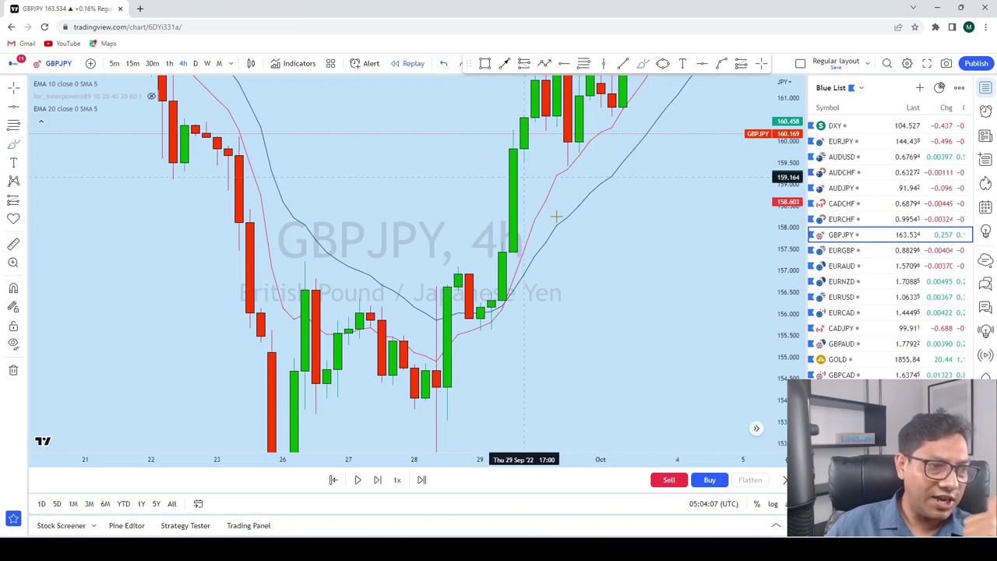
Step: Trace the rally from the 28 September low and circle the 29 September 09:00 green candle, undoing each brush mark
scroll(651, 301, down, 2)
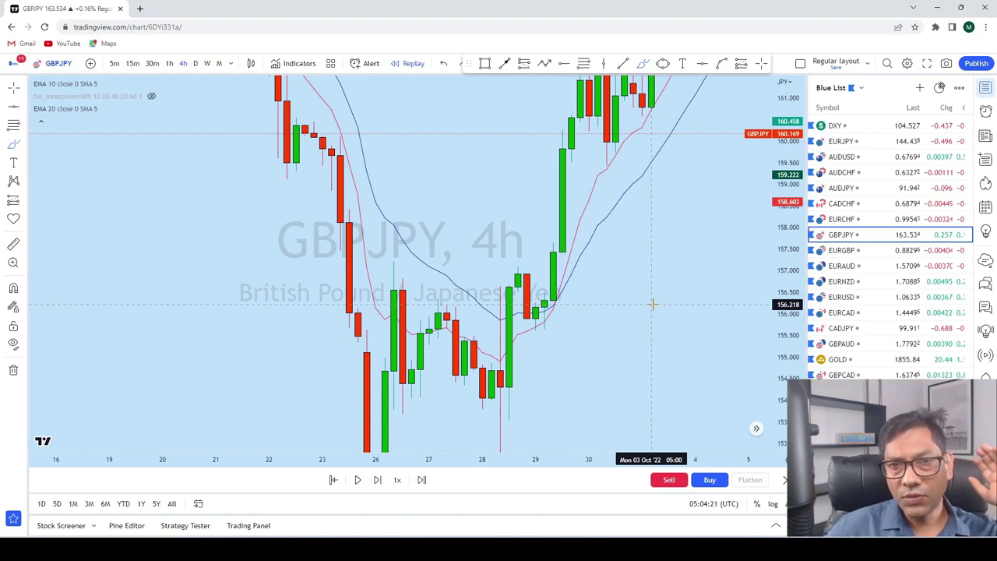
click(643, 63)
drag(491, 401, 573, 187)
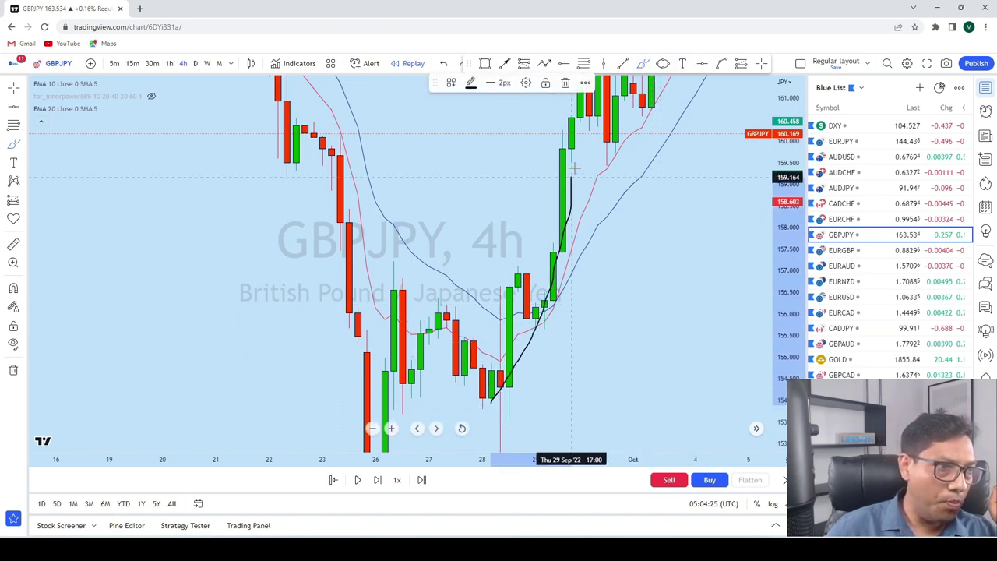
click(443, 64)
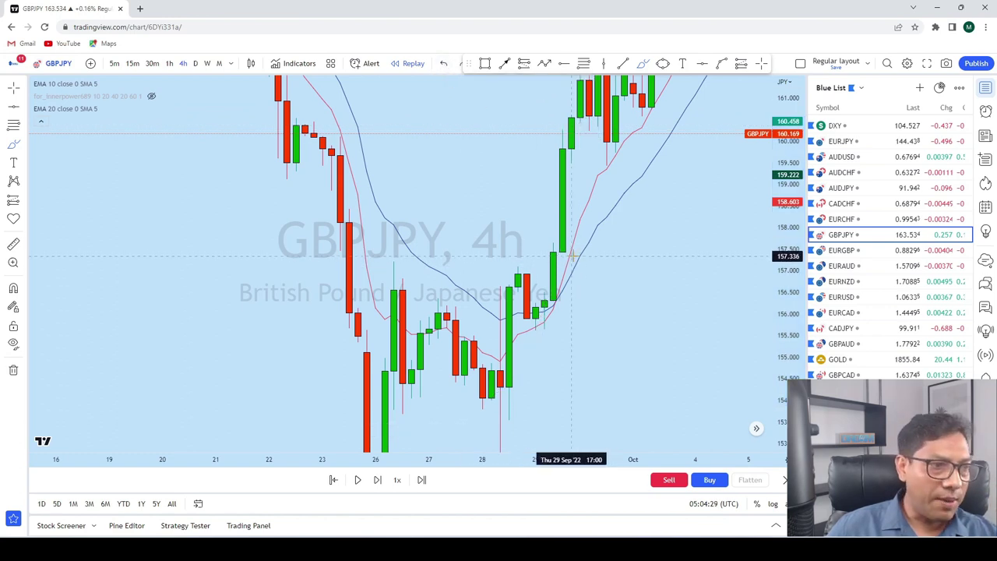
mouse_move(563, 253)
mouse_down()
mouse_move(544, 250)
mouse_move(537, 279)
mouse_move(546, 301)
mouse_move(568, 257)
mouse_move(556, 249)
mouse_up()
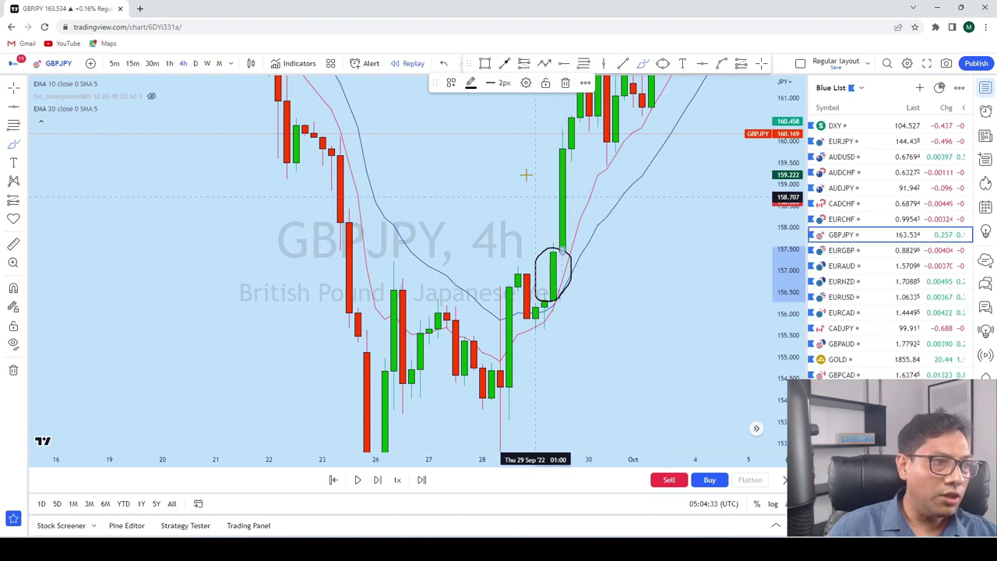
click(444, 63)
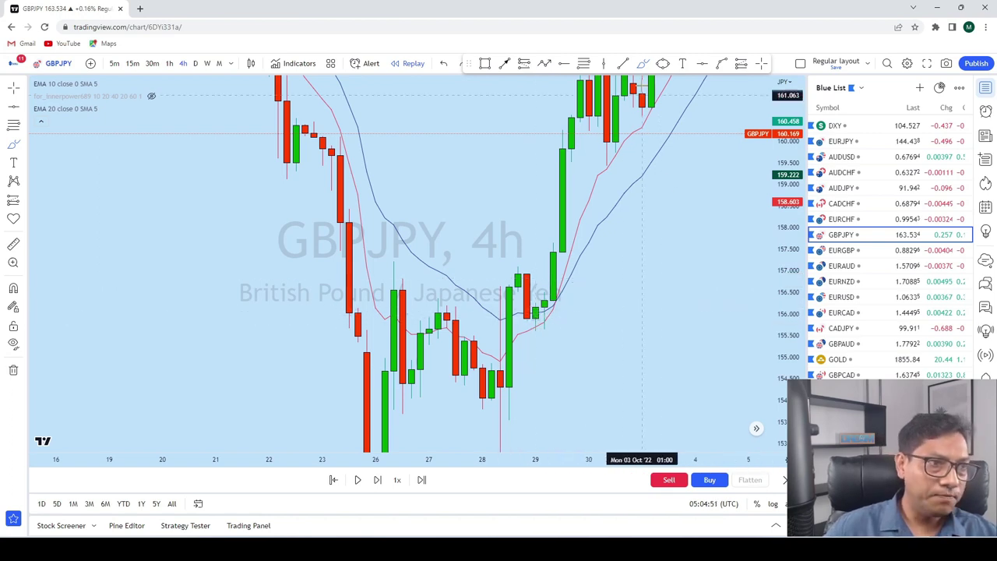
Step: Sketch a model candle beside the rally from a green rectangle with brushed wicks and a curved upward arrow, and undo the sketch
click(485, 63)
drag(623, 245, 653, 293)
click(641, 194)
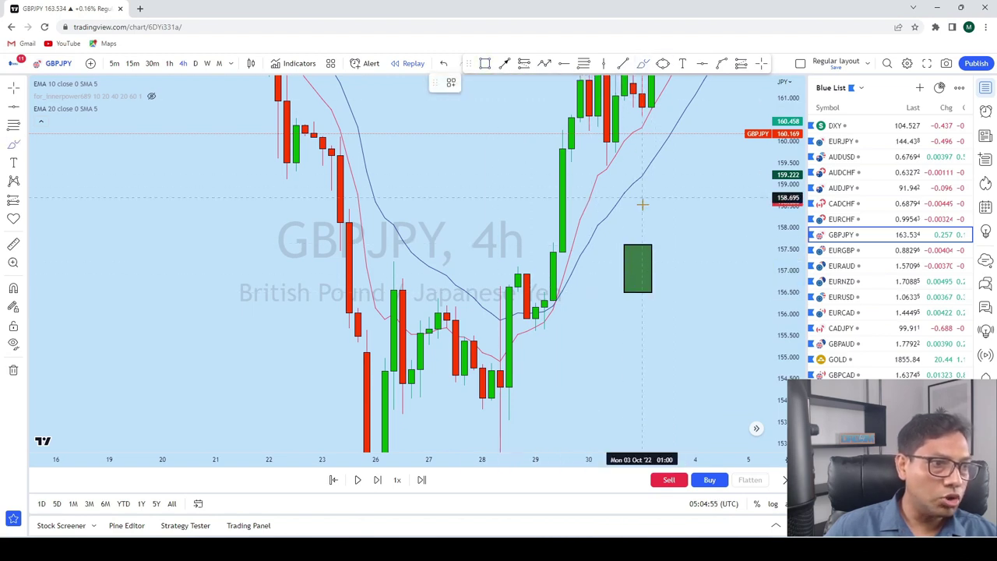
drag(639, 244, 639, 235)
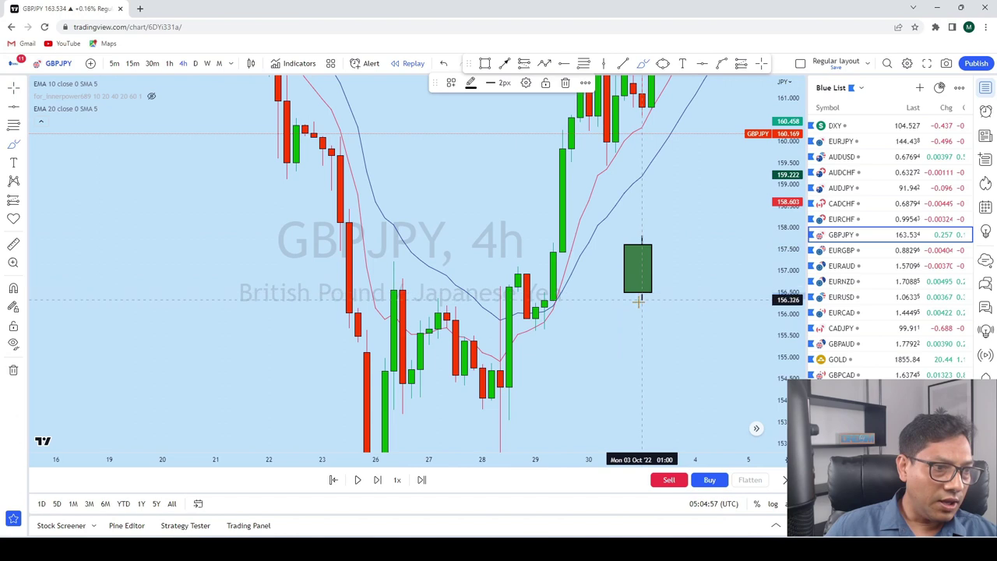
mouse_move(665, 282)
mouse_down()
mouse_move(695, 163)
mouse_move(651, 183)
mouse_up()
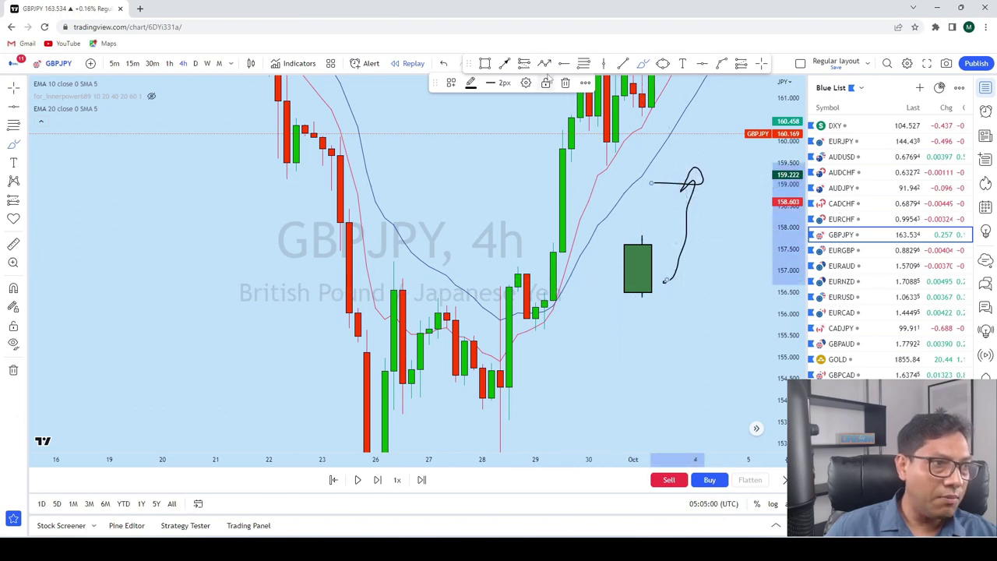
click(444, 63)
click(443, 64)
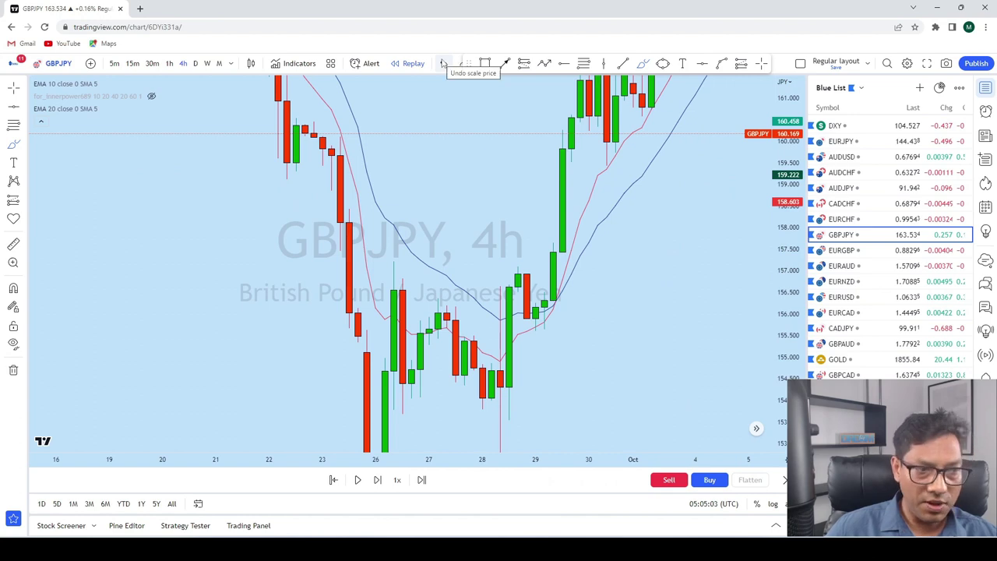
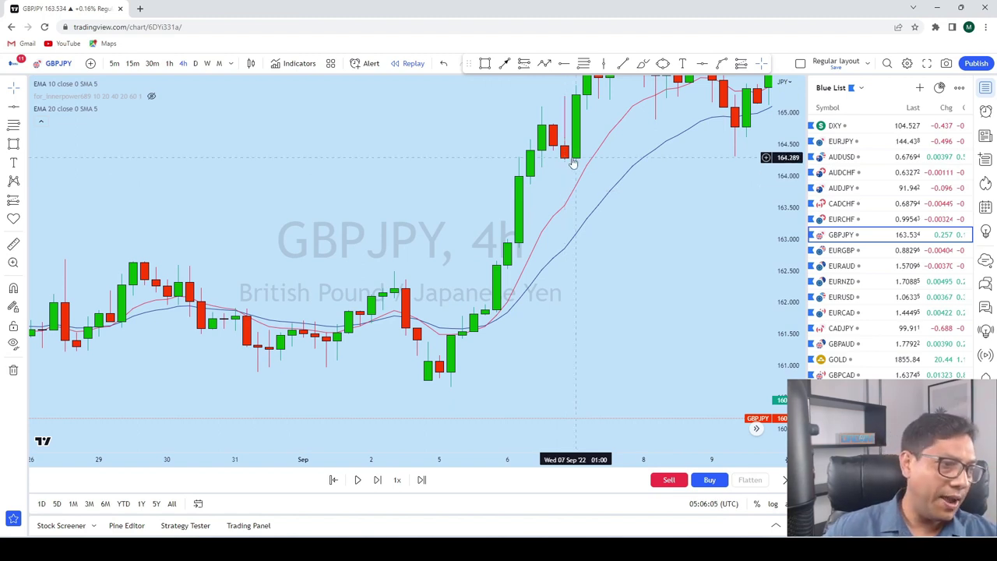
Step: Mark the 5 September 05:00 and 13:00 green candles and the 2 September 17:00 red candle with the brush, undoing the marks
click(644, 63)
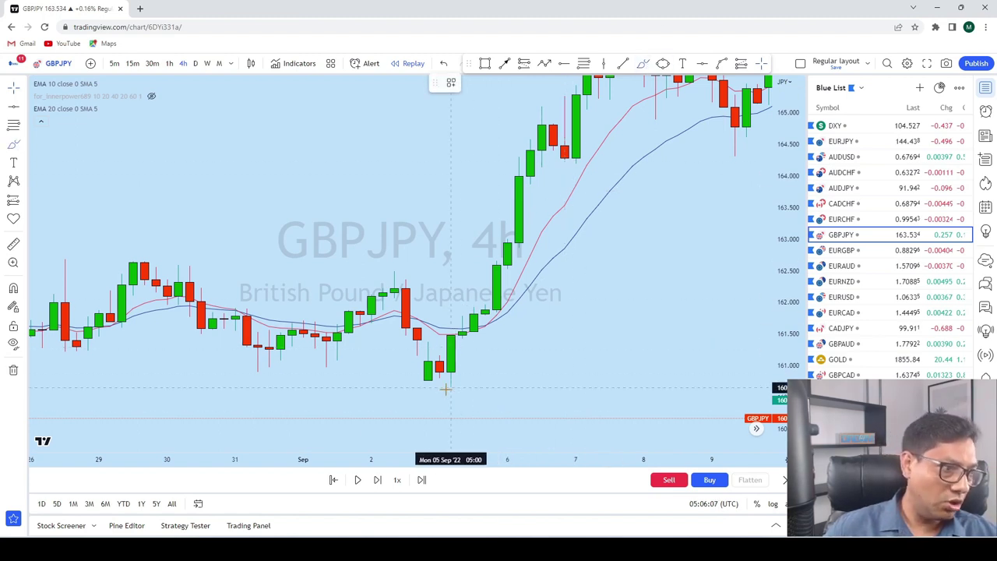
mouse_move(427, 334)
mouse_down()
mouse_move(417, 364)
mouse_move(405, 359)
mouse_up()
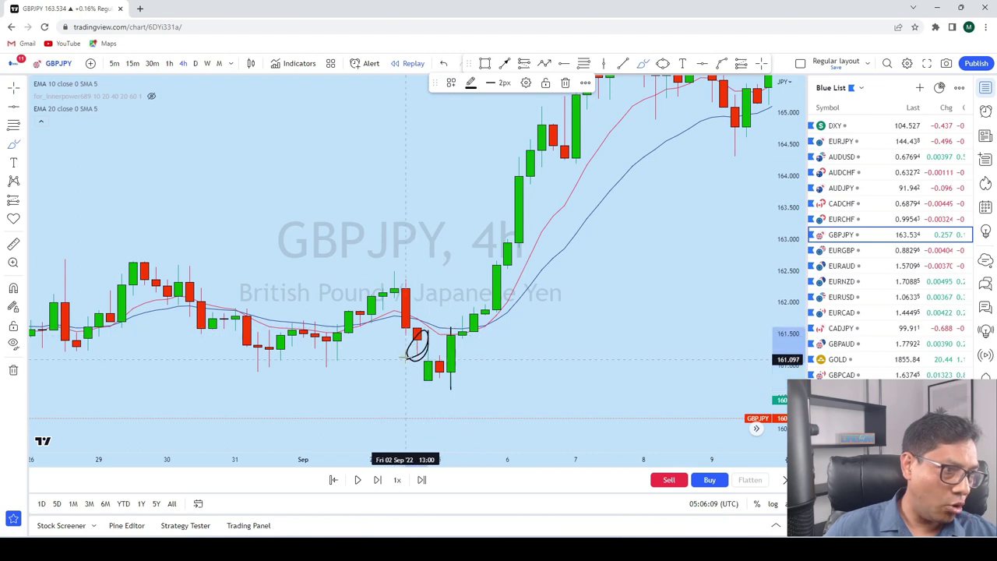
click(443, 64)
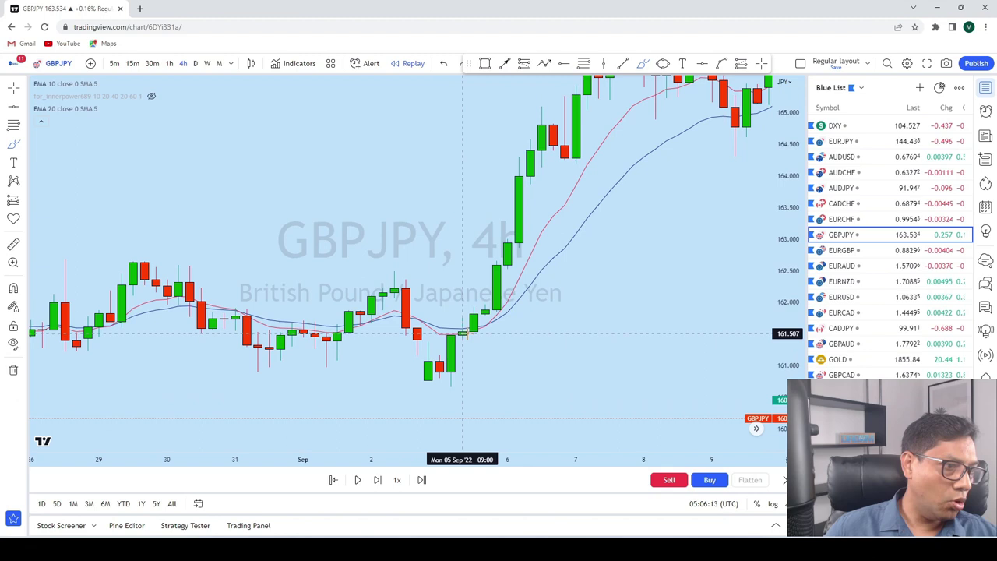
drag(474, 330, 474, 306)
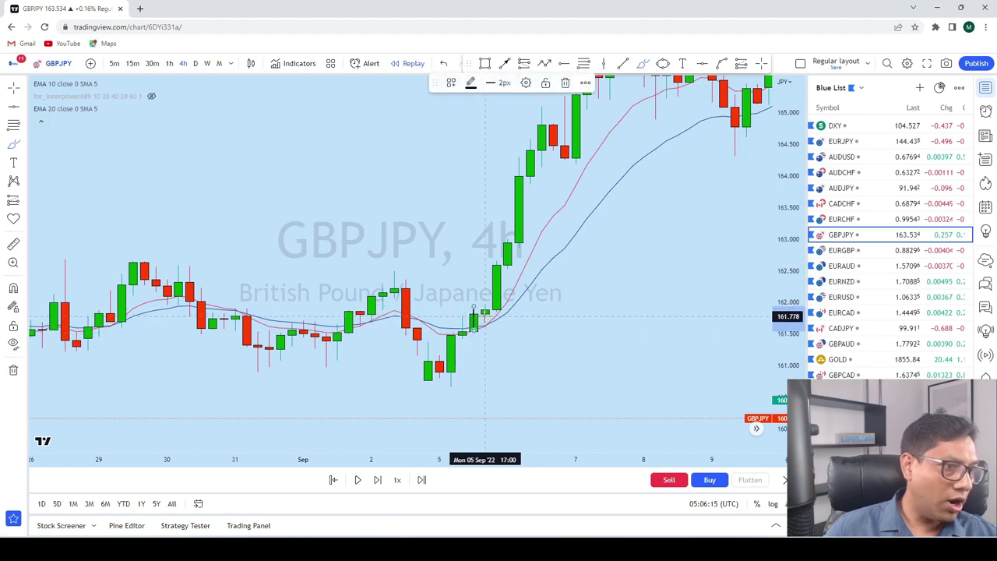
click(443, 64)
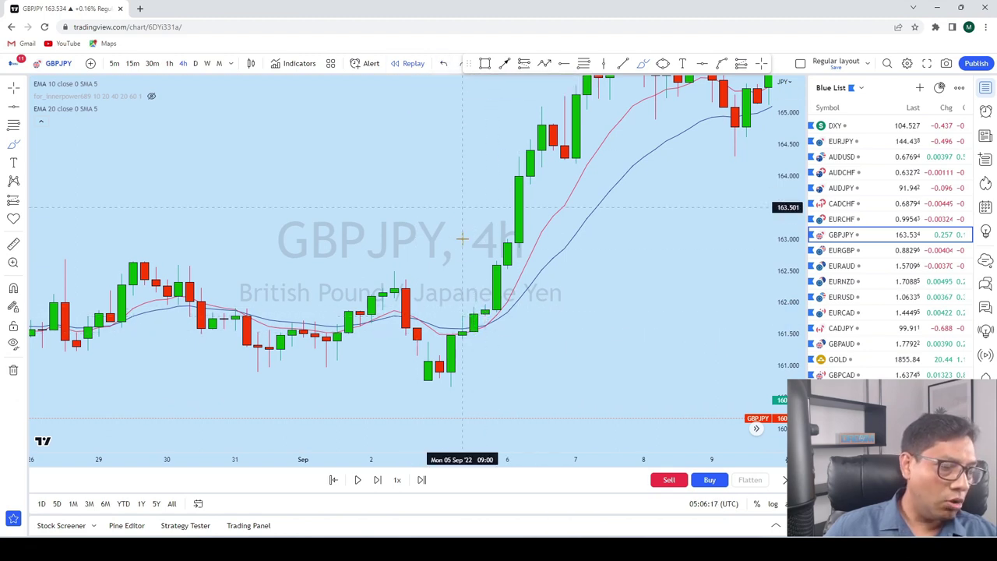
Step: Circle the lower ends of the successive green candles from 5 to 6 September with the brush, and undo the circles
mouse_move(470, 337)
mouse_down()
mouse_move(451, 340)
mouse_move(491, 315)
mouse_move(483, 311)
mouse_move(505, 313)
mouse_up()
mouse_move(516, 269)
mouse_down()
mouse_move(506, 267)
mouse_move(523, 243)
mouse_up()
drag(542, 182, 532, 177)
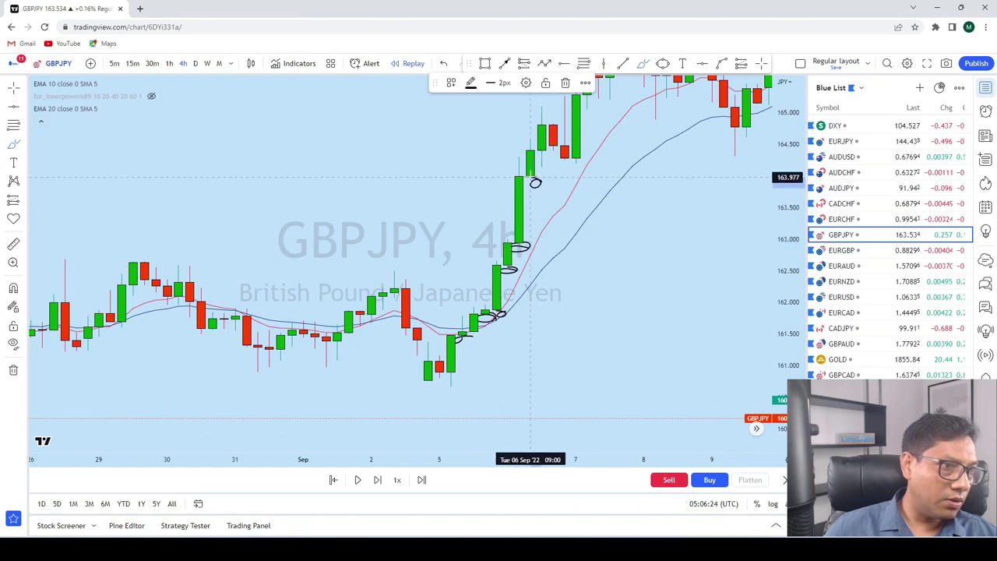
click(445, 64)
click(447, 64)
click(446, 65)
click(447, 65)
click(447, 65)
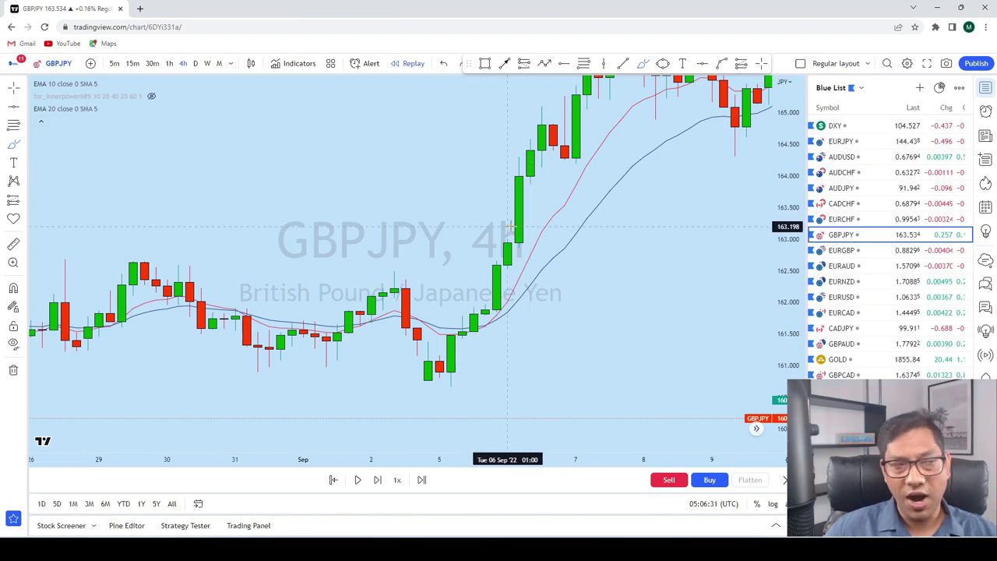
Step: Trace the rally upward from the 5 September 13:00 and 21:00 green candles with the brush, undoing each trace
drag(473, 330, 518, 214)
click(444, 64)
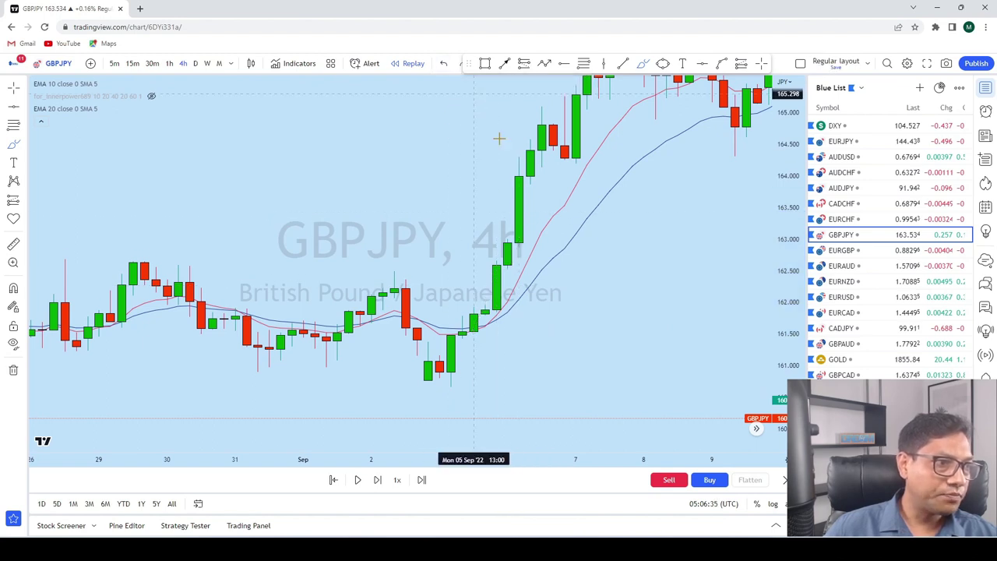
drag(497, 314, 518, 219)
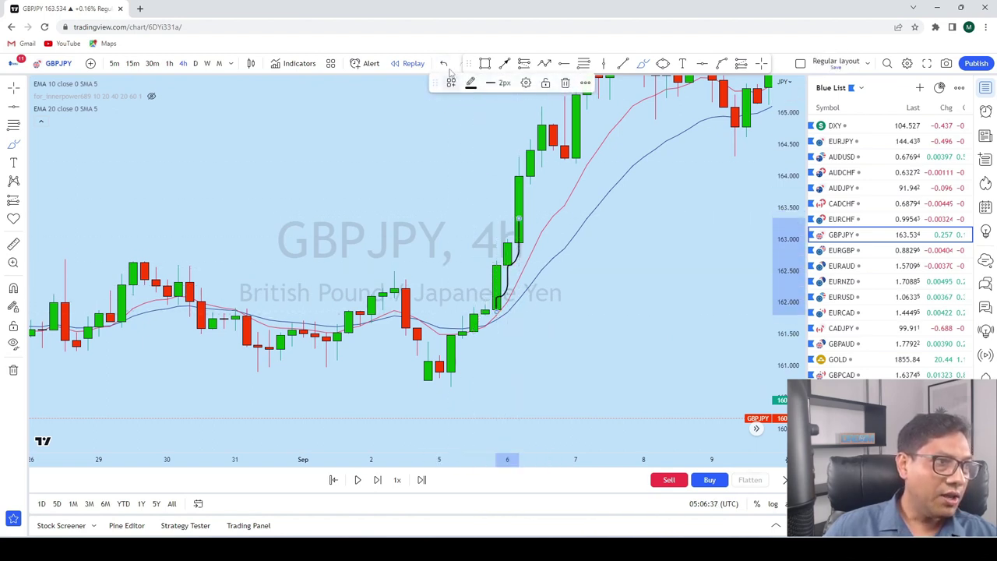
key(ctrl+z)
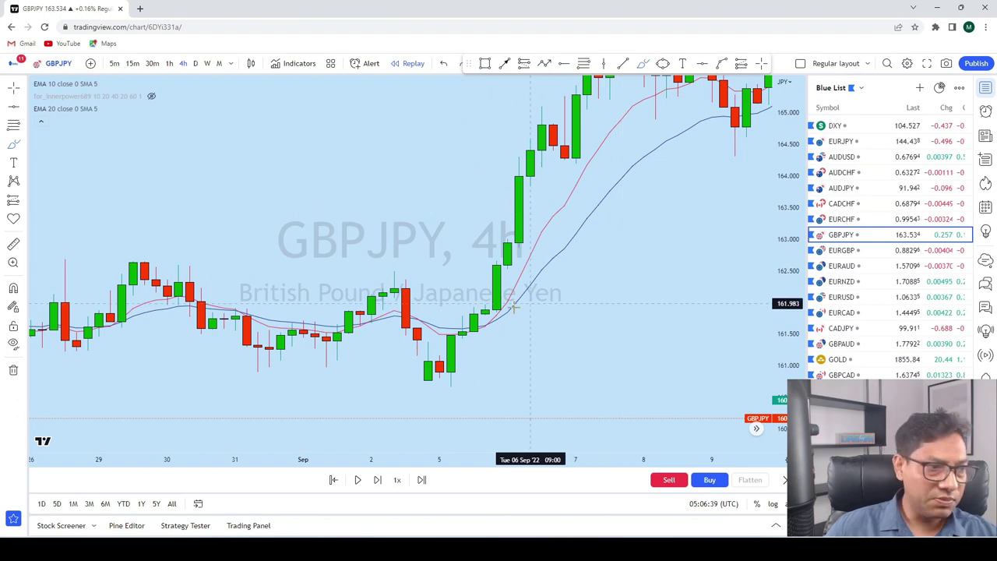
Step: Circle the lower end of the 5 September 21:00 green candle at the EMA with the brush, and undo the circle
drag(788, 337, 789, 203)
drag(507, 348, 501, 349)
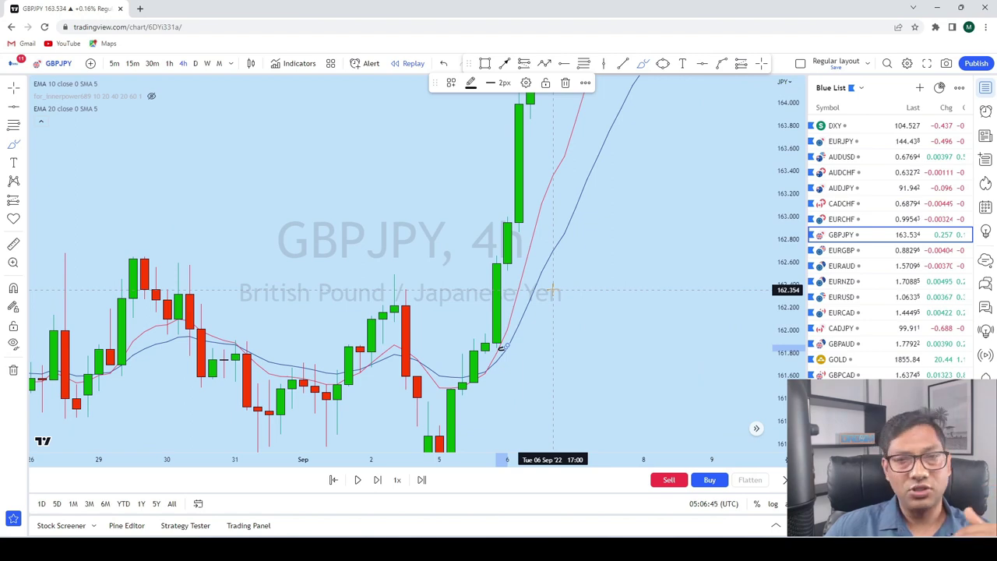
click(443, 63)
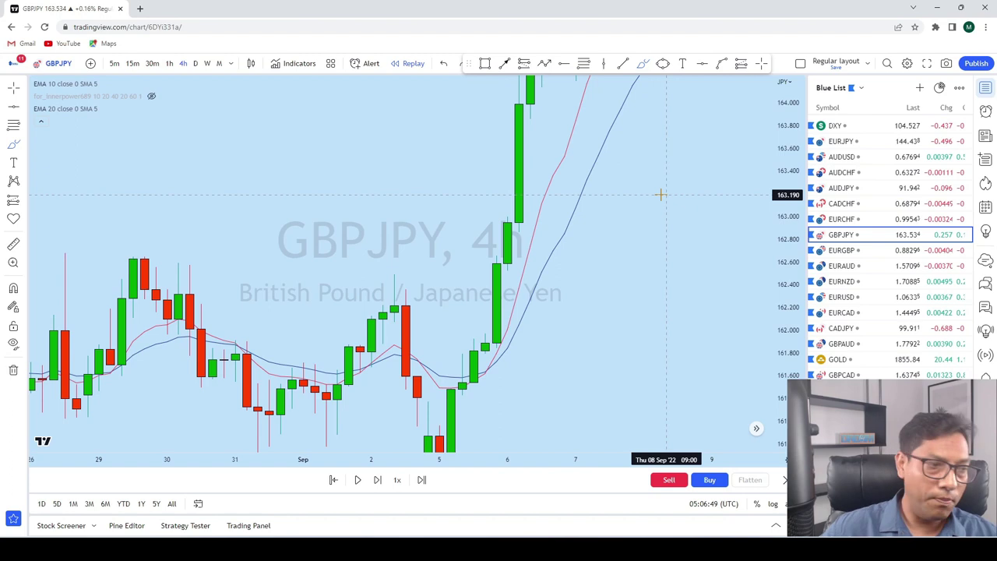
Step: Circle the 5 September 21:00 candle's lower end with the brush, and draw an upward arrow beside the rally, deleting only the arrow
click(501, 349)
mouse_move(501, 349)
mouse_down()
mouse_move(592, 180)
mouse_move(565, 183)
mouse_up()
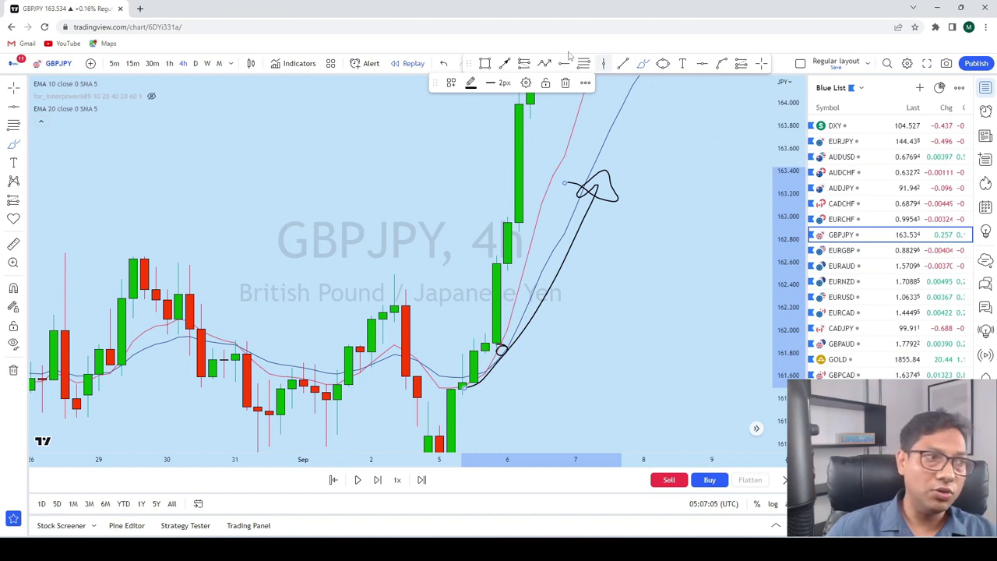
key(Delete)
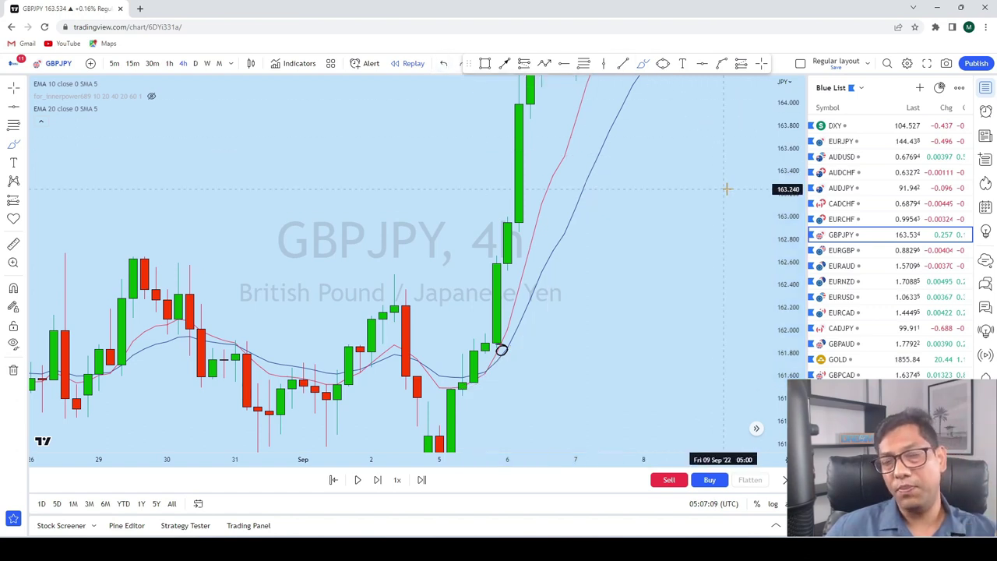
scroll(726, 190, down, 4)
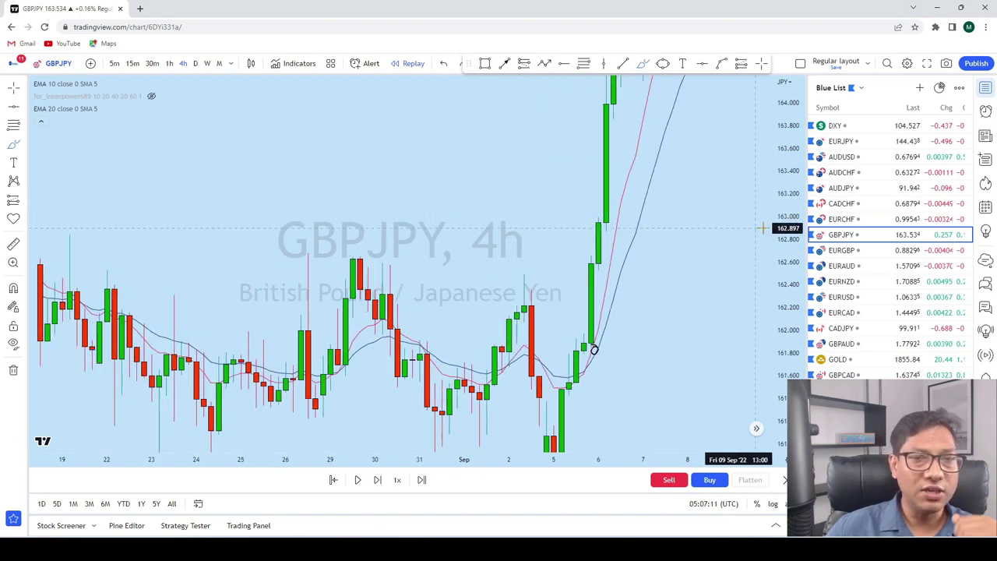
drag(799, 193, 785, 375)
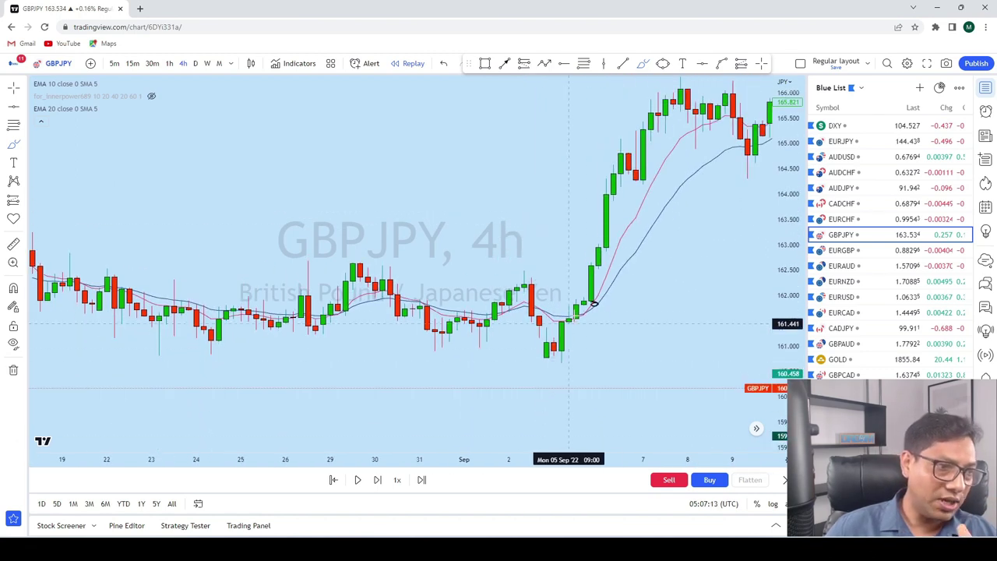
scroll(644, 201, up, 1)
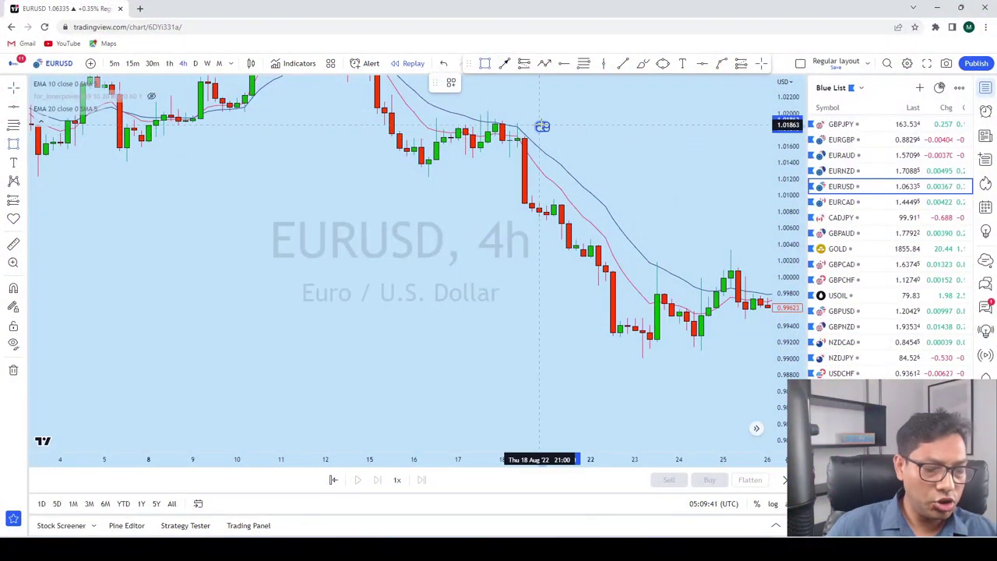
Step: Frame the EURUSD decline from 18 to 23 August 2022 with a rectangle, and delete the rectangle
click(485, 63)
mouse_move(517, 104)
mouse_down()
mouse_move(644, 332)
mouse_move(650, 363)
mouse_up()
drag(694, 165, 726, 209)
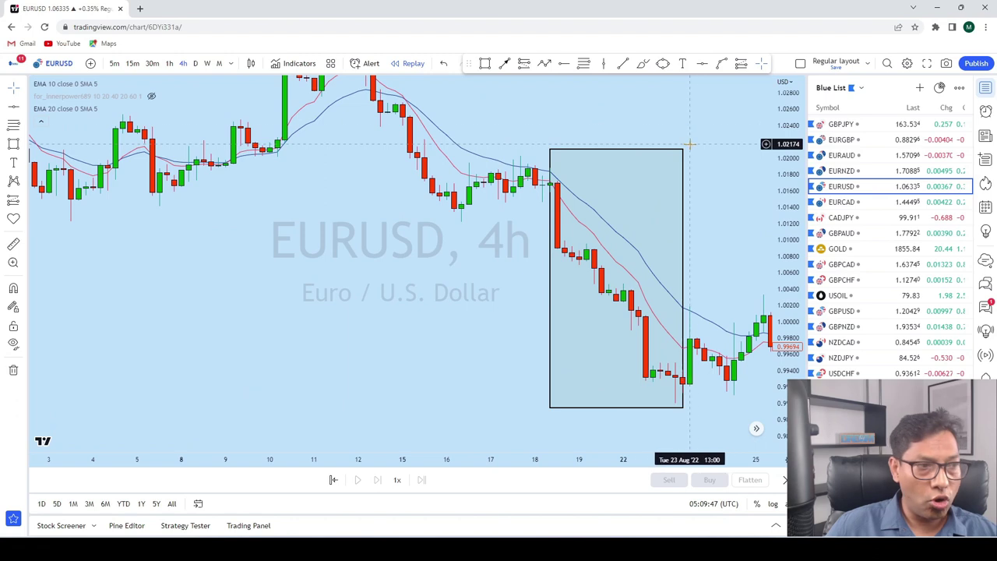
scroll(698, 128, up, 2)
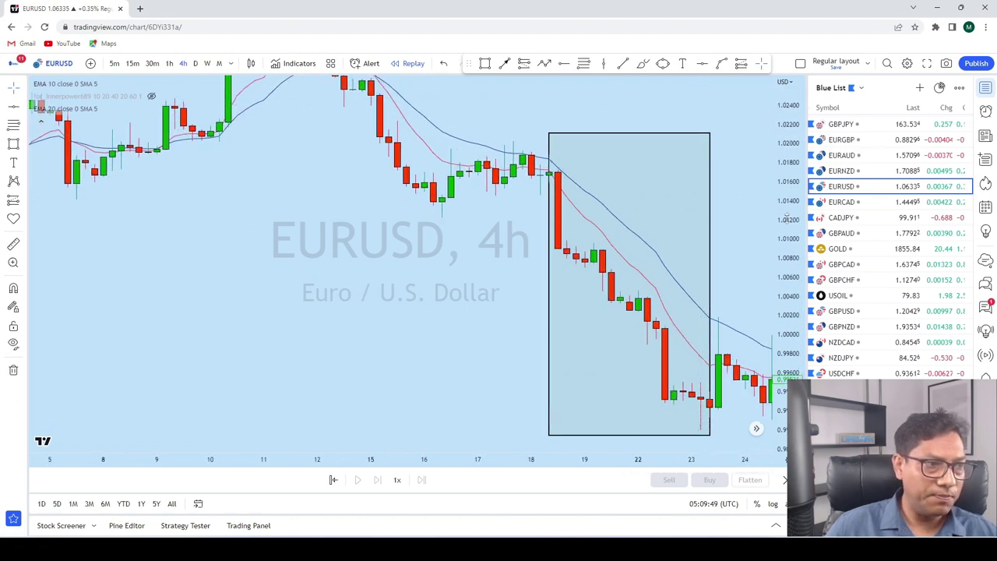
scroll(685, 187, up, 2)
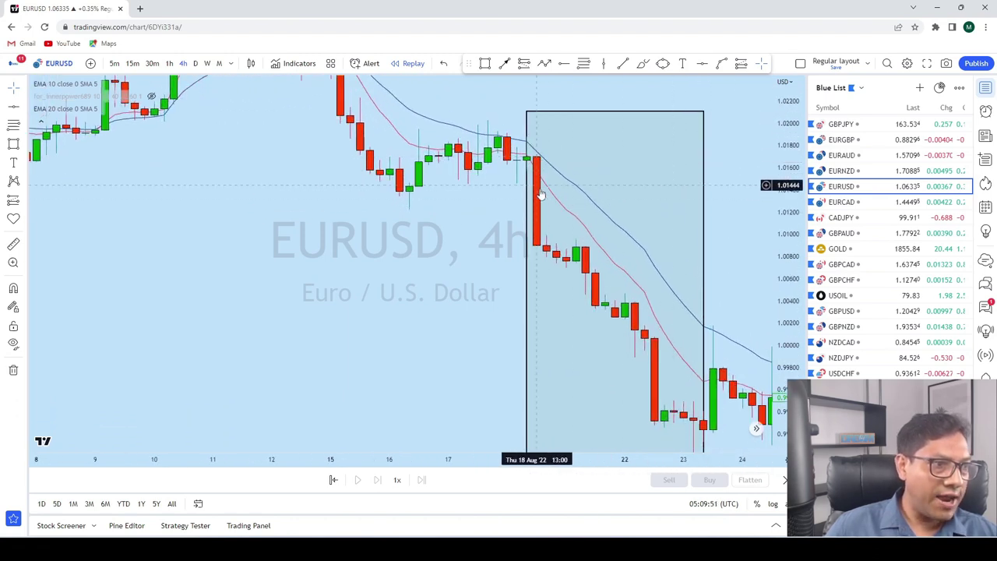
click(704, 191)
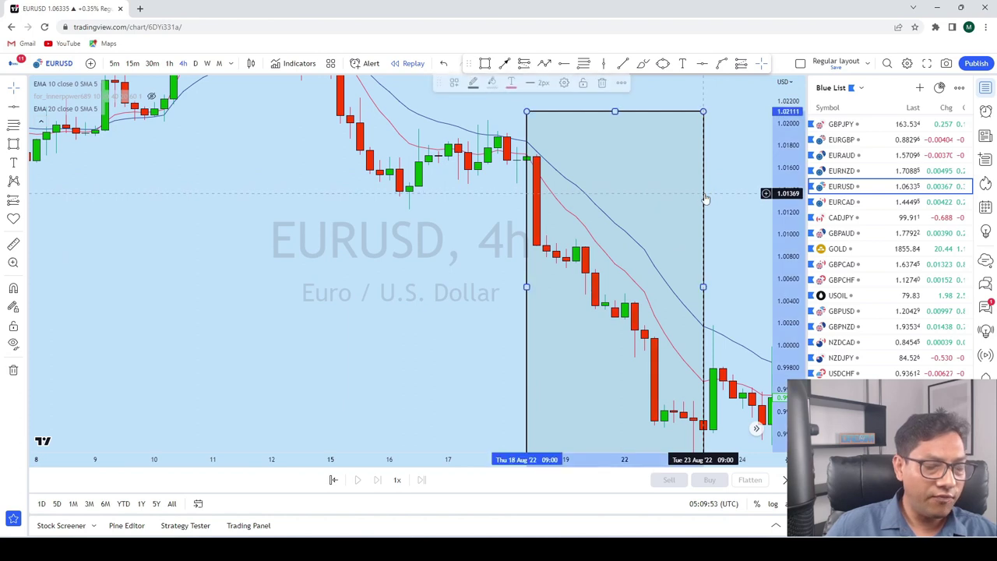
key(Delete)
Step: Examine the EURUSD 4-hour decline from 18 to 24 August 2022, comparing the candle bodies and wicks with the two EMAs
drag(707, 152, 727, 156)
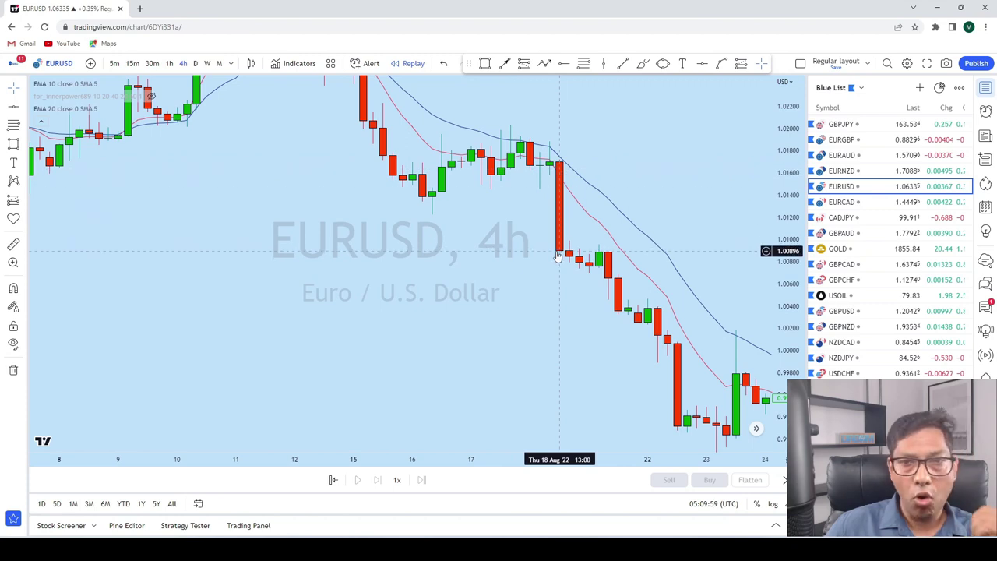
drag(558, 257, 514, 257)
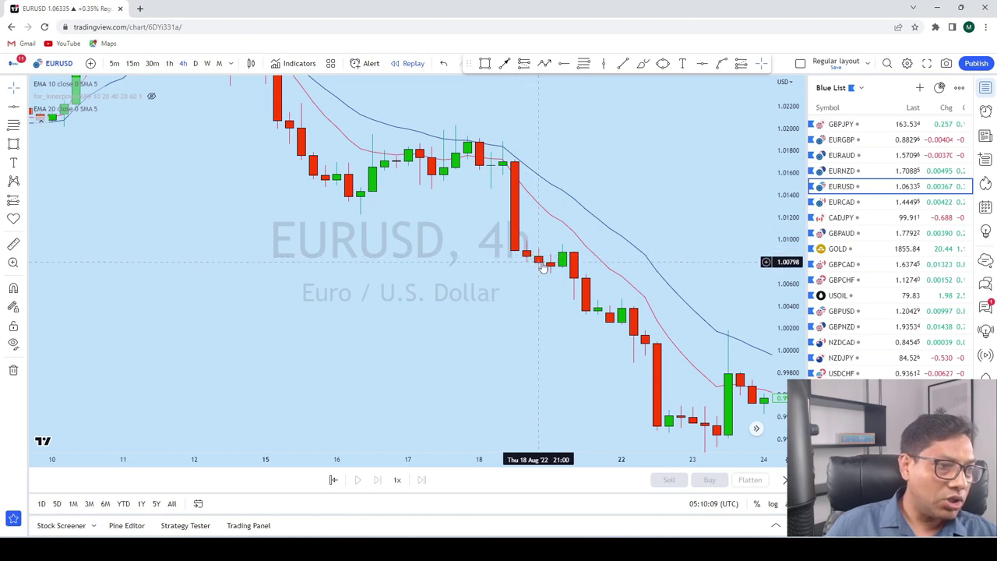
drag(586, 235, 618, 230)
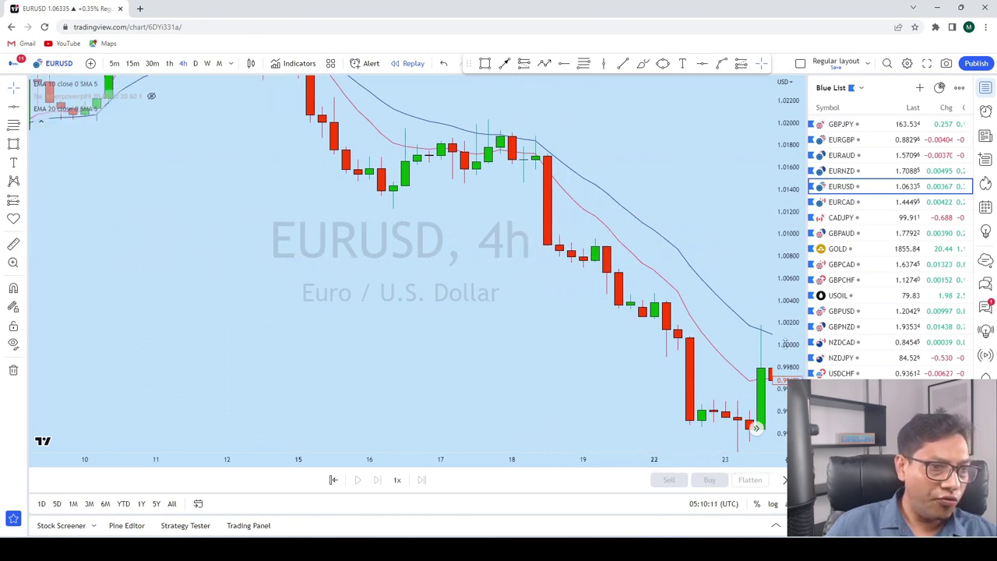
drag(785, 344, 785, 185)
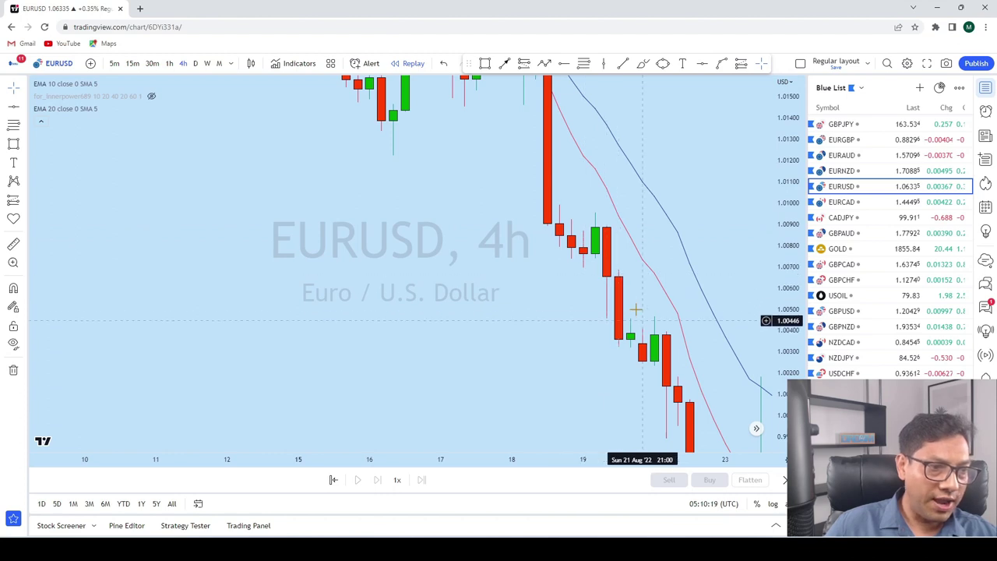
drag(722, 283, 646, 220)
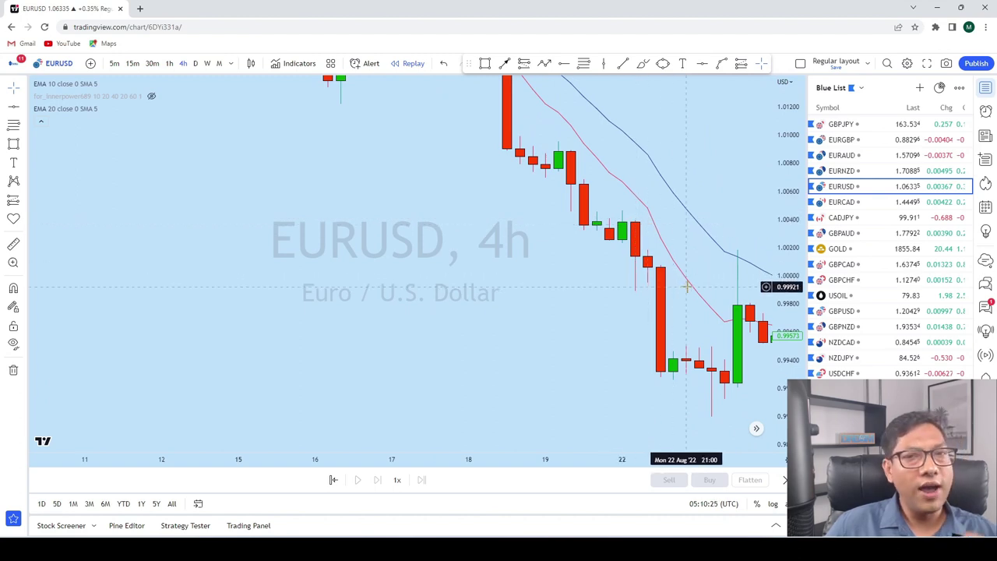
drag(663, 146, 664, 248)
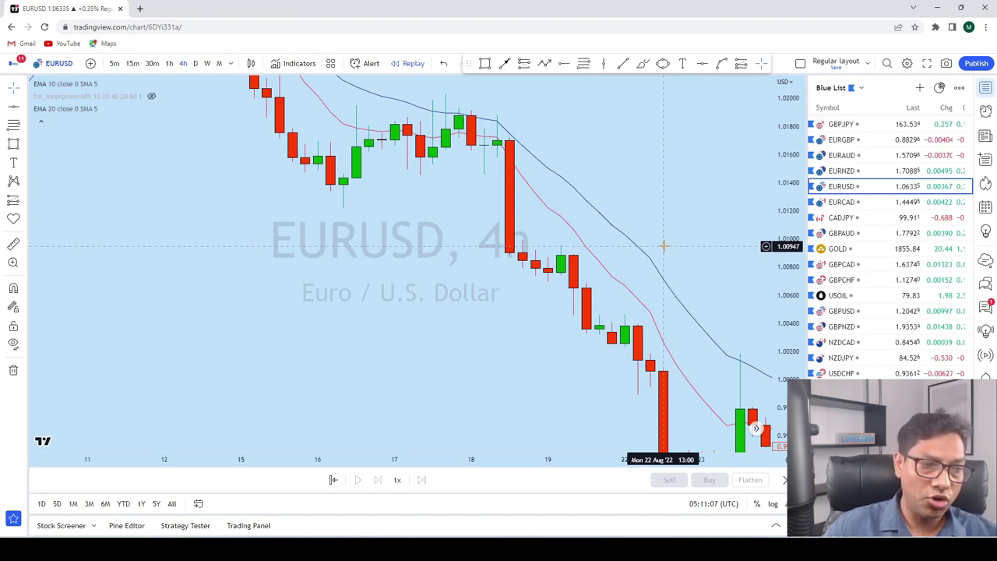
drag(681, 239, 653, 123)
scroll(656, 114, down, 3)
drag(791, 209, 786, 304)
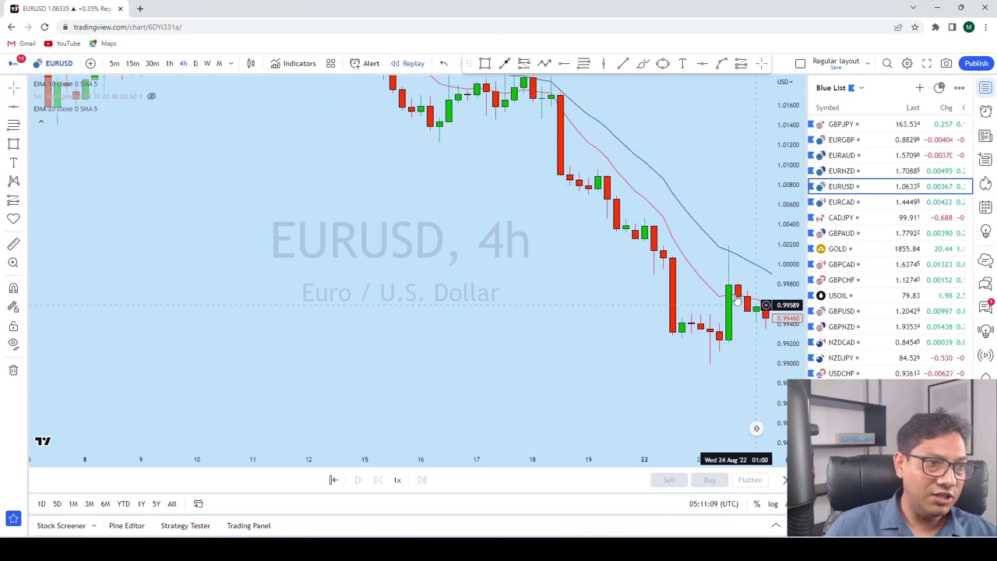
drag(691, 180, 699, 218)
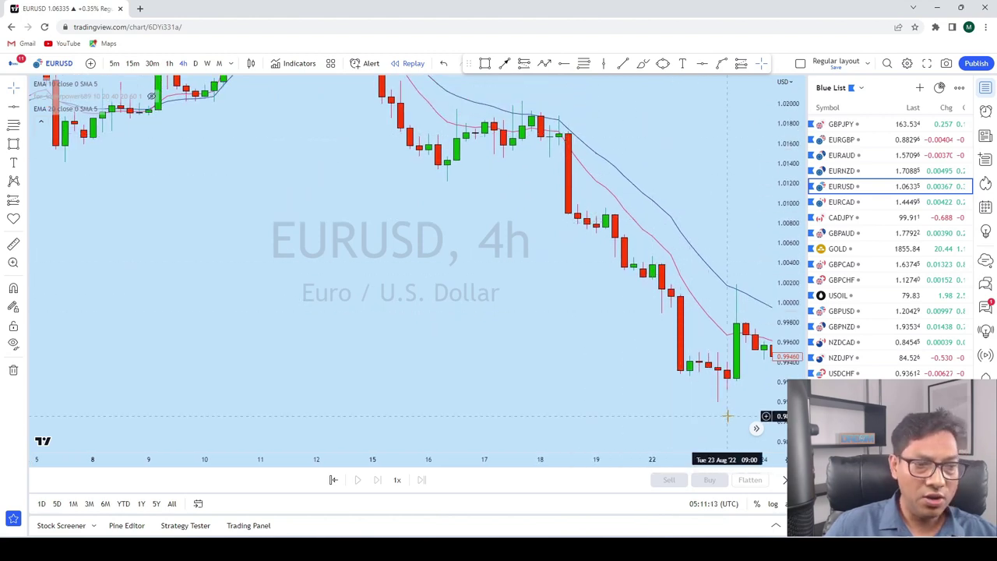
drag(703, 185, 607, 172)
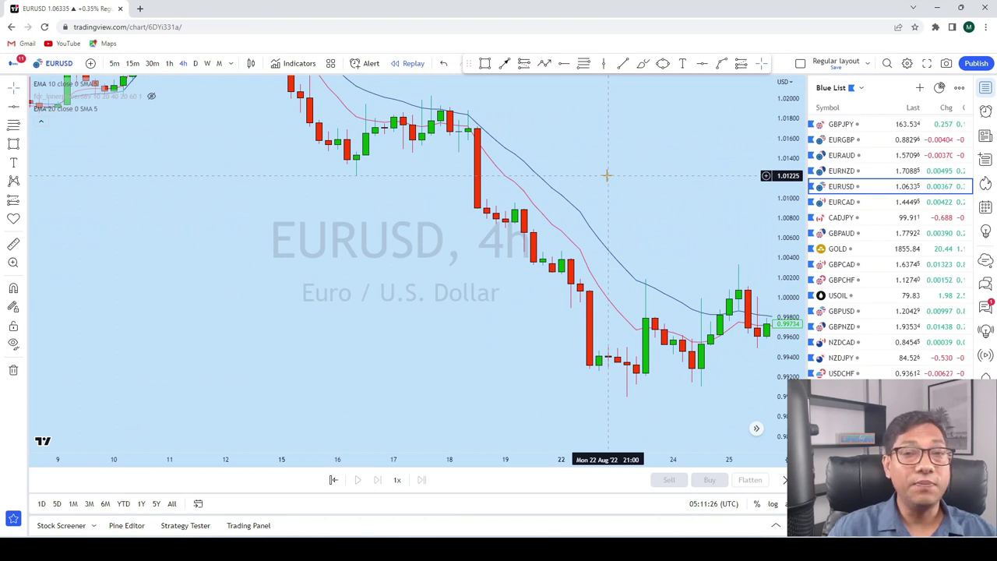